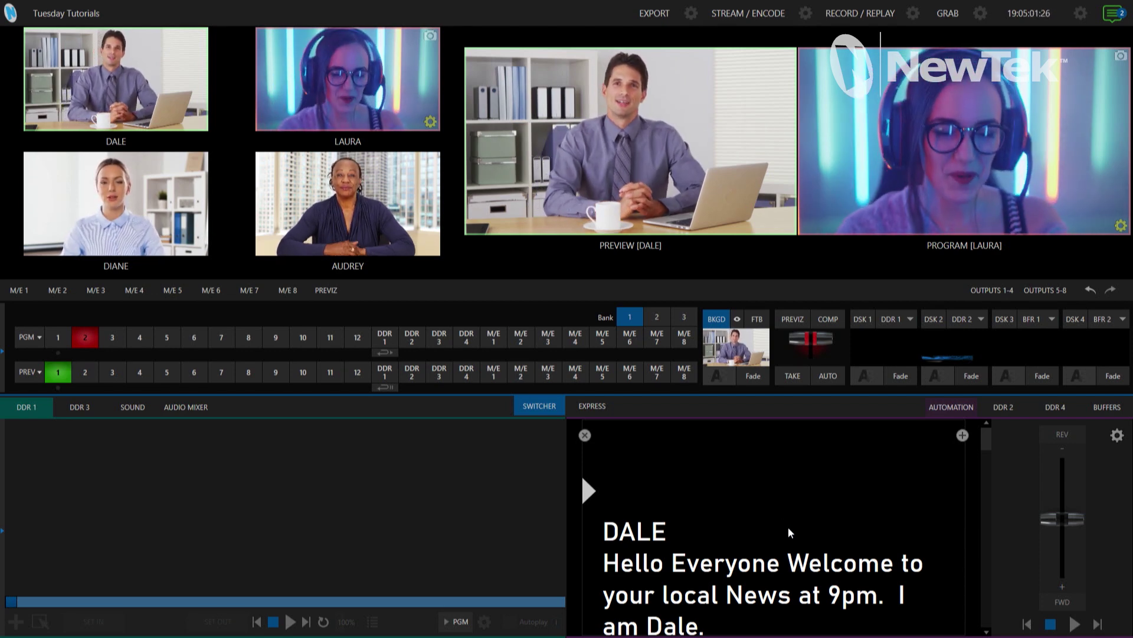
Step: Create a macro named New Macro in the Session Macros folder
mouse_move(122, 5)
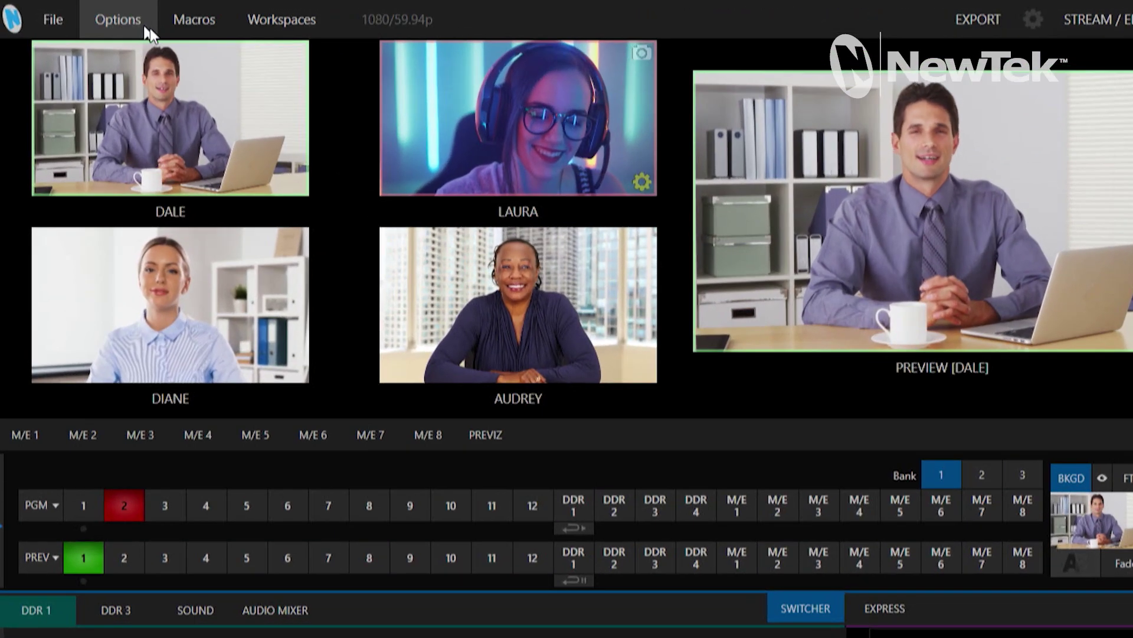
click(135, 16)
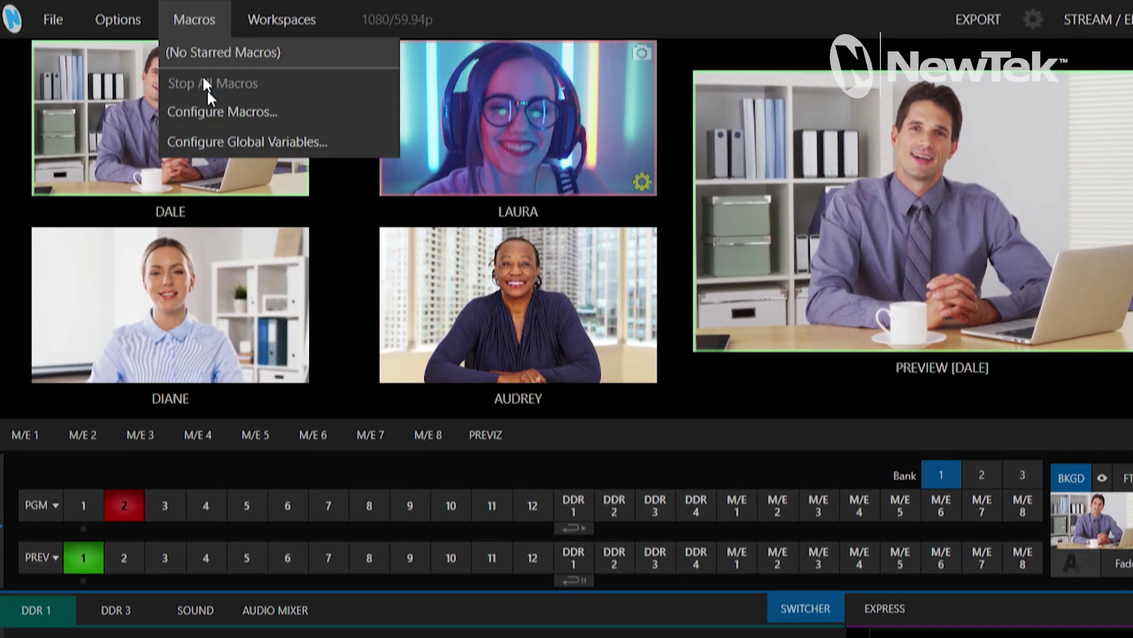
click(209, 111)
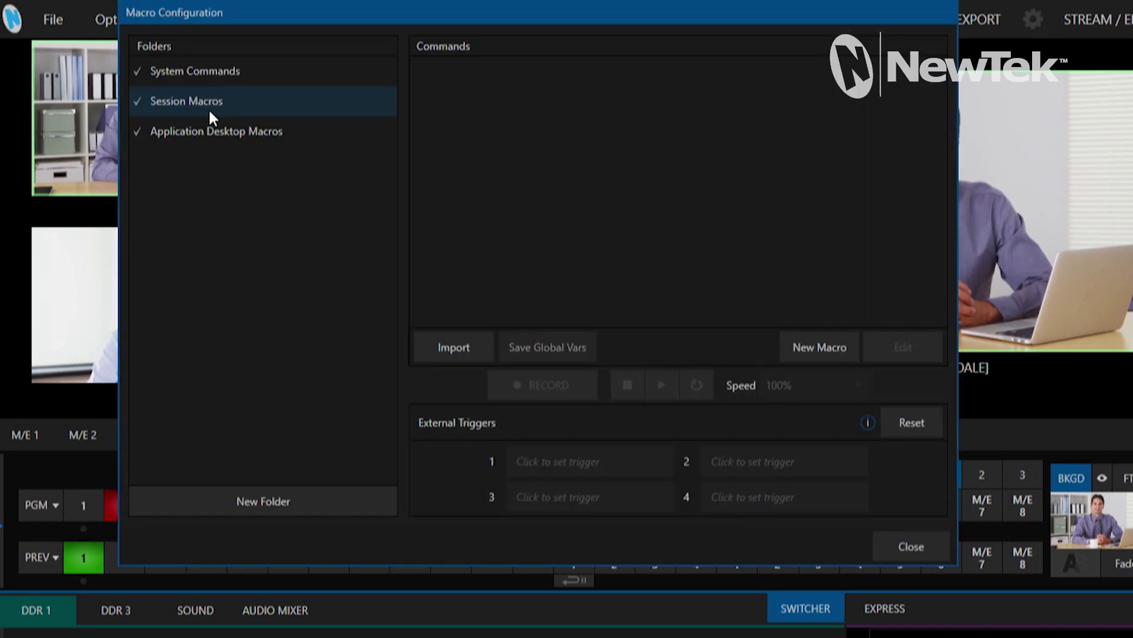
click(221, 104)
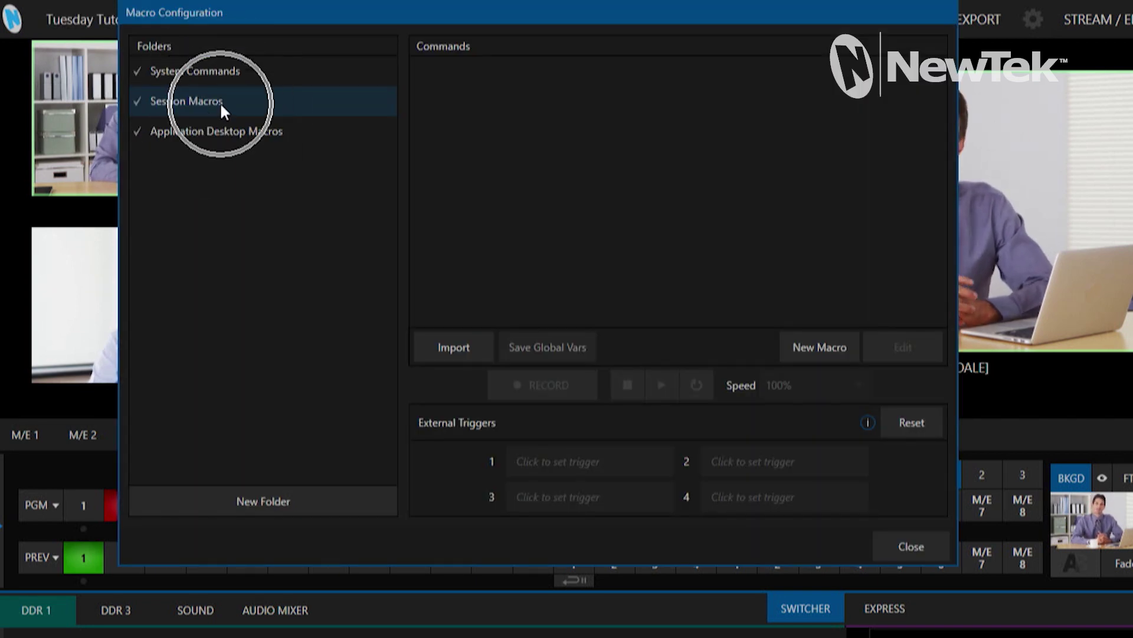
click(809, 349)
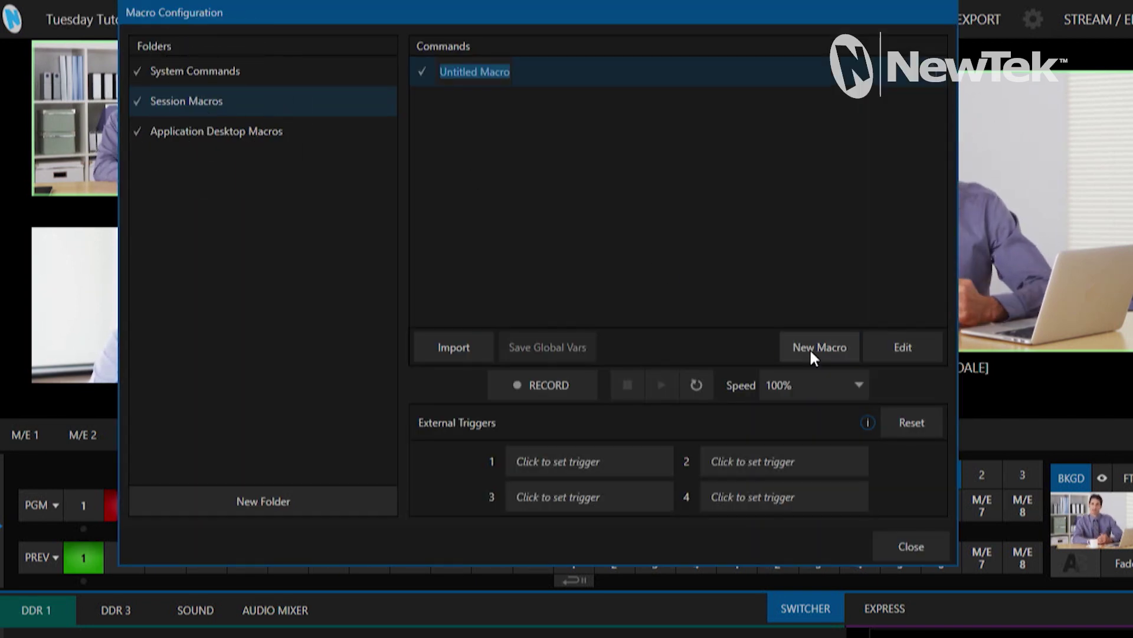
text(New Macro)
key(Return)
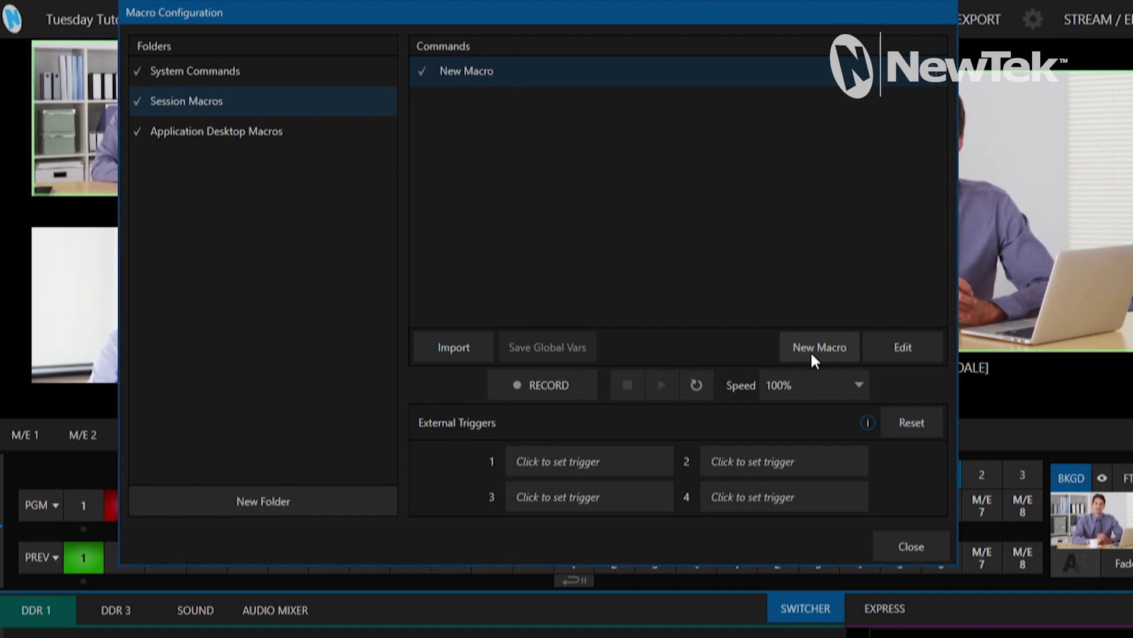
Step: Open New Macro for editing and record the teleprompter's play, stop twice, next segment and previous segment commands into it
click(886, 348)
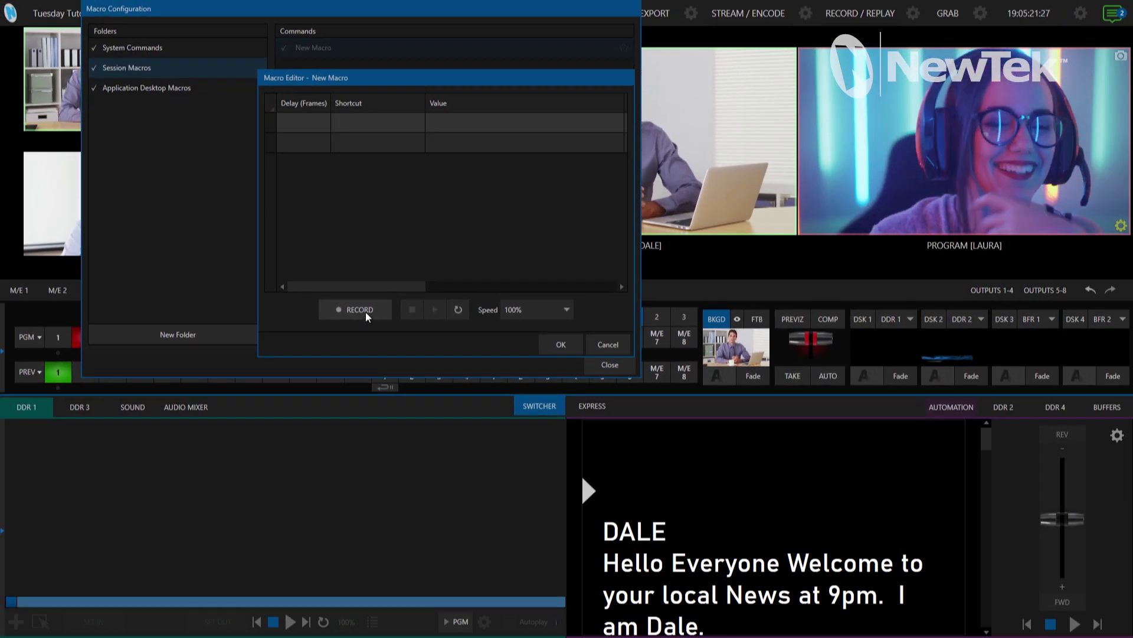
click(366, 311)
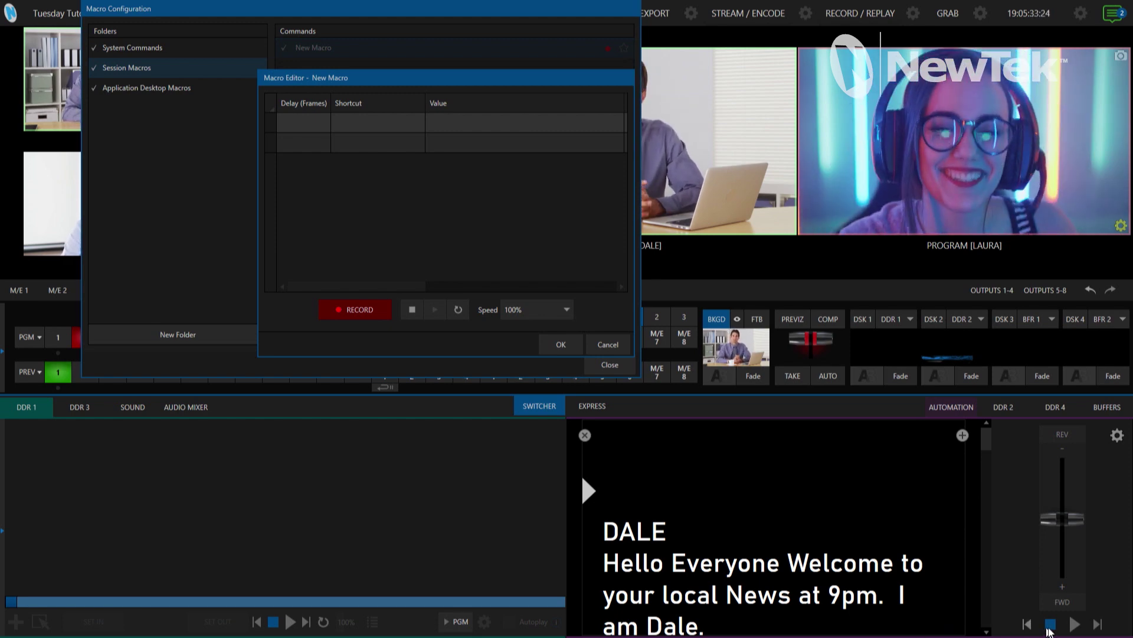
click(1075, 626)
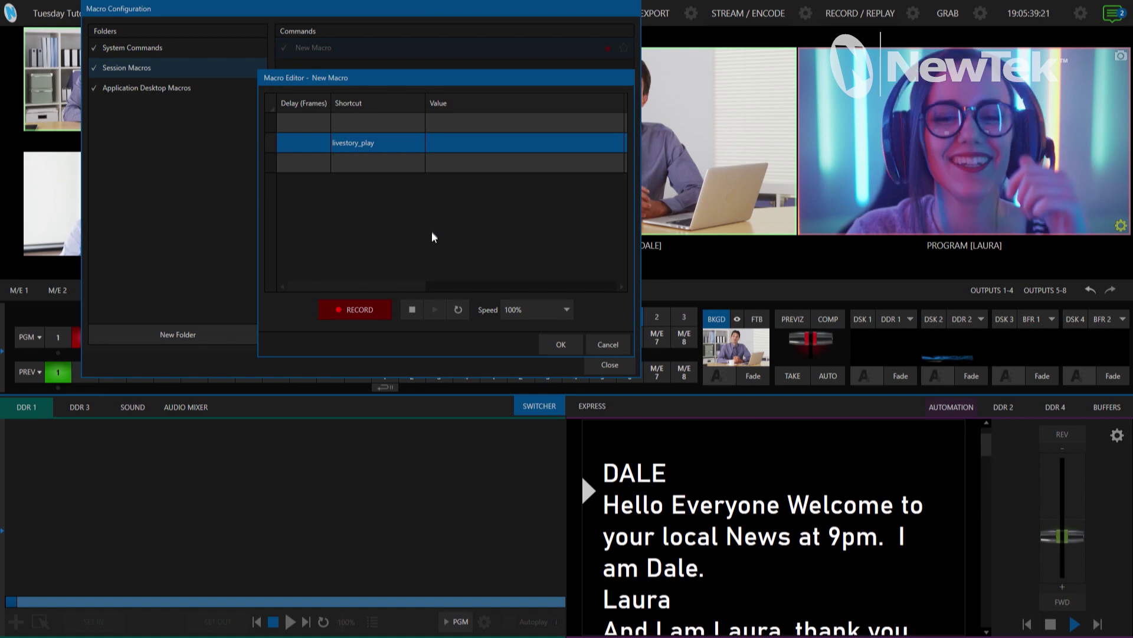
click(1051, 627)
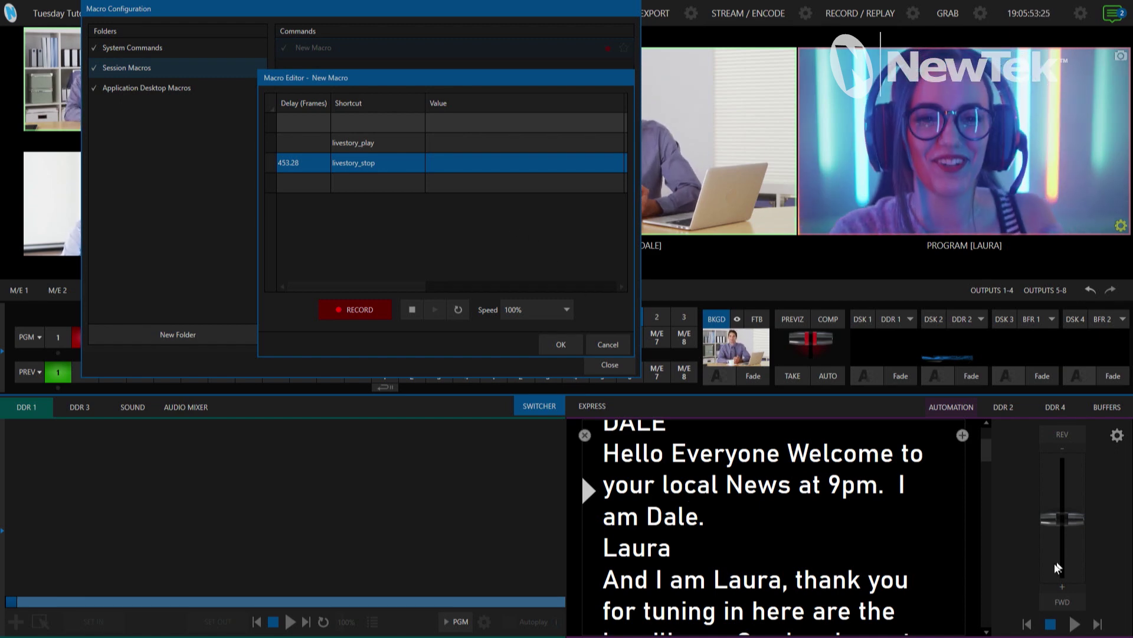
click(1050, 624)
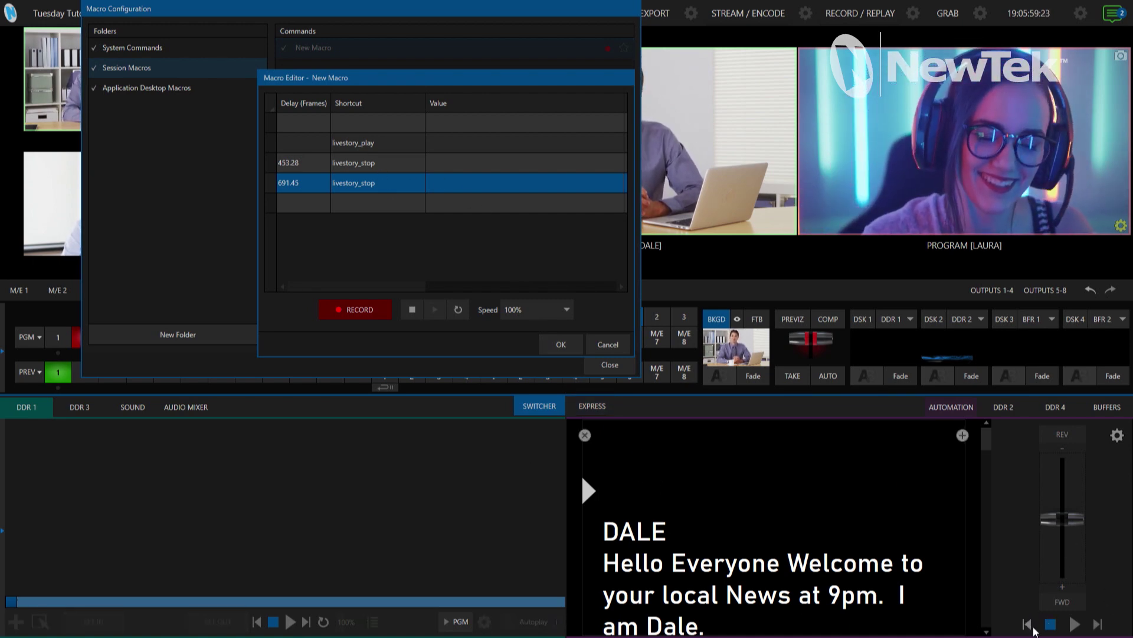
click(1098, 627)
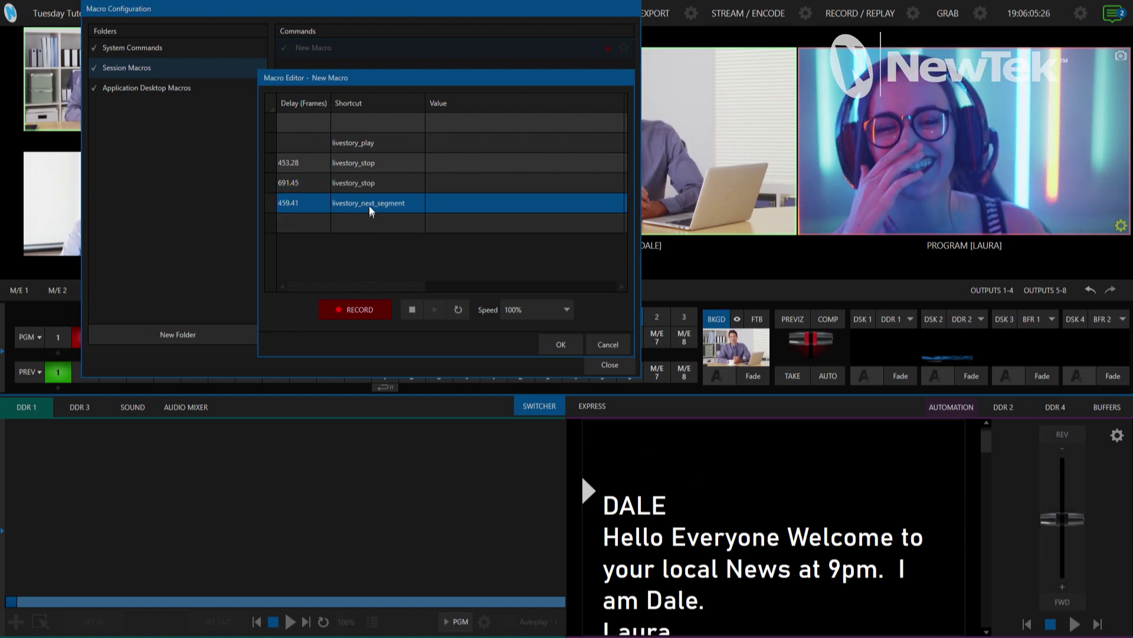
click(1027, 626)
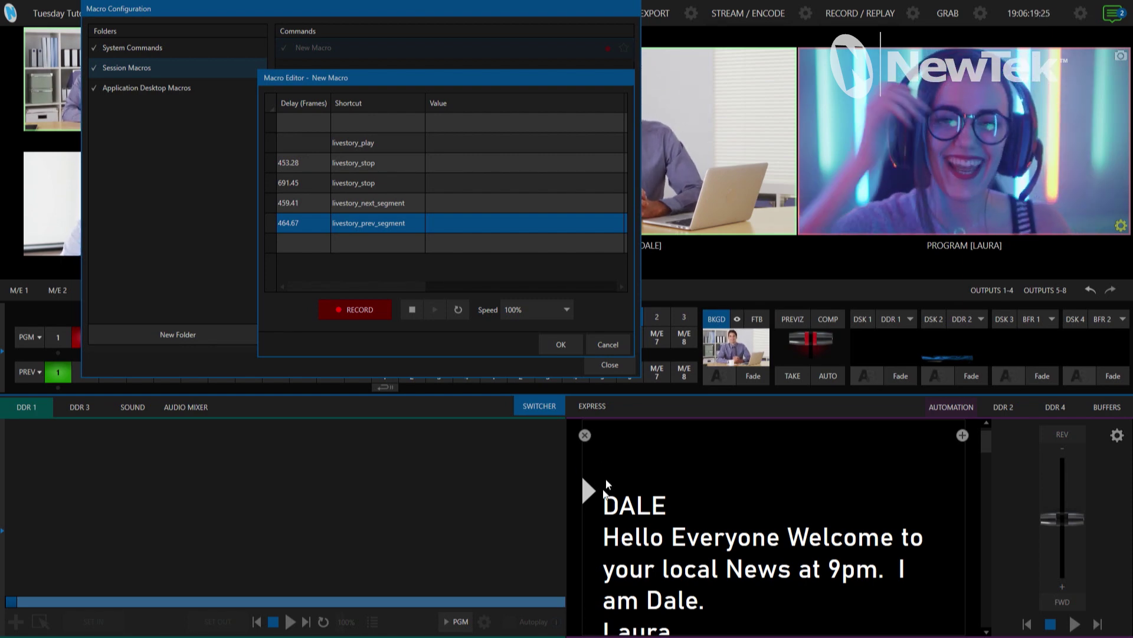
Step: Record unloading the current teleprompter script and loading the Word document Script without Macros
click(586, 437)
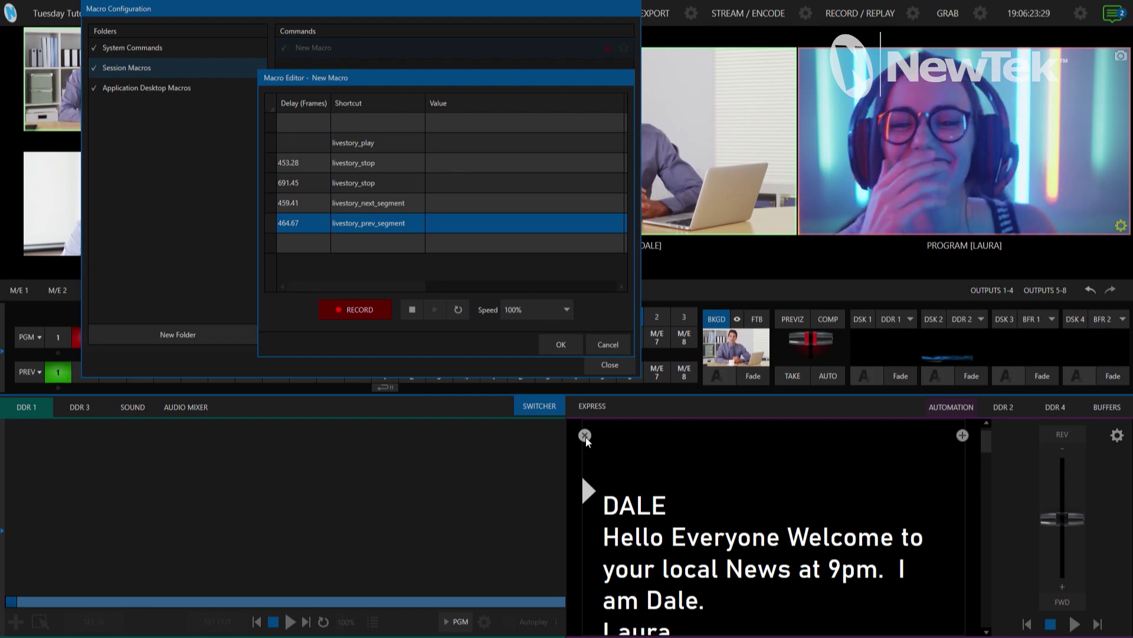
click(585, 437)
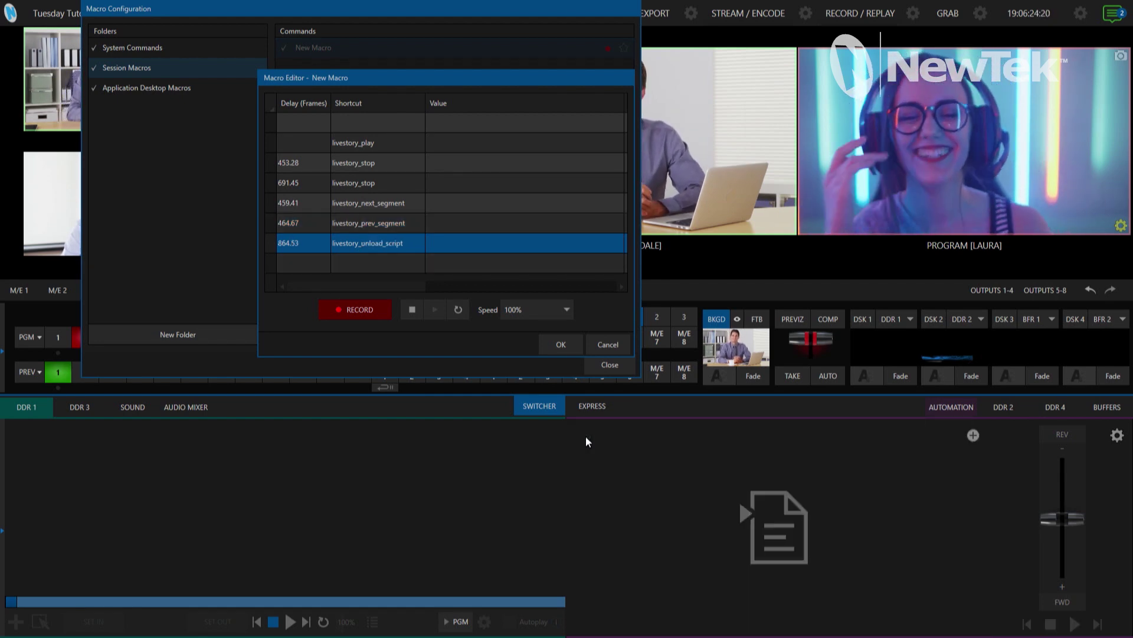
click(369, 255)
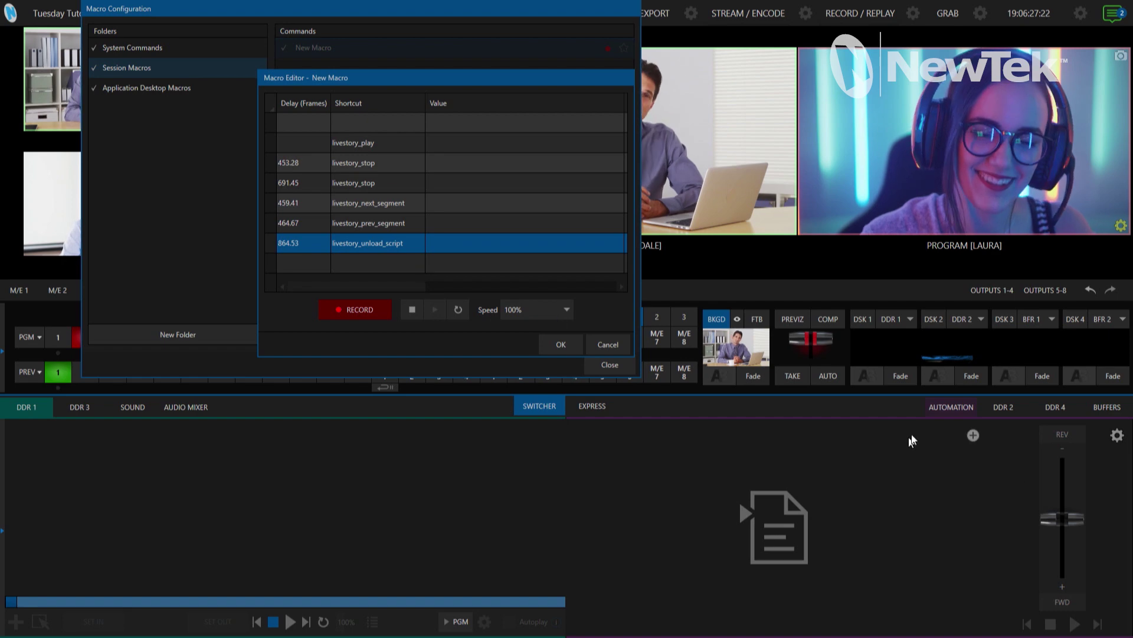
click(973, 436)
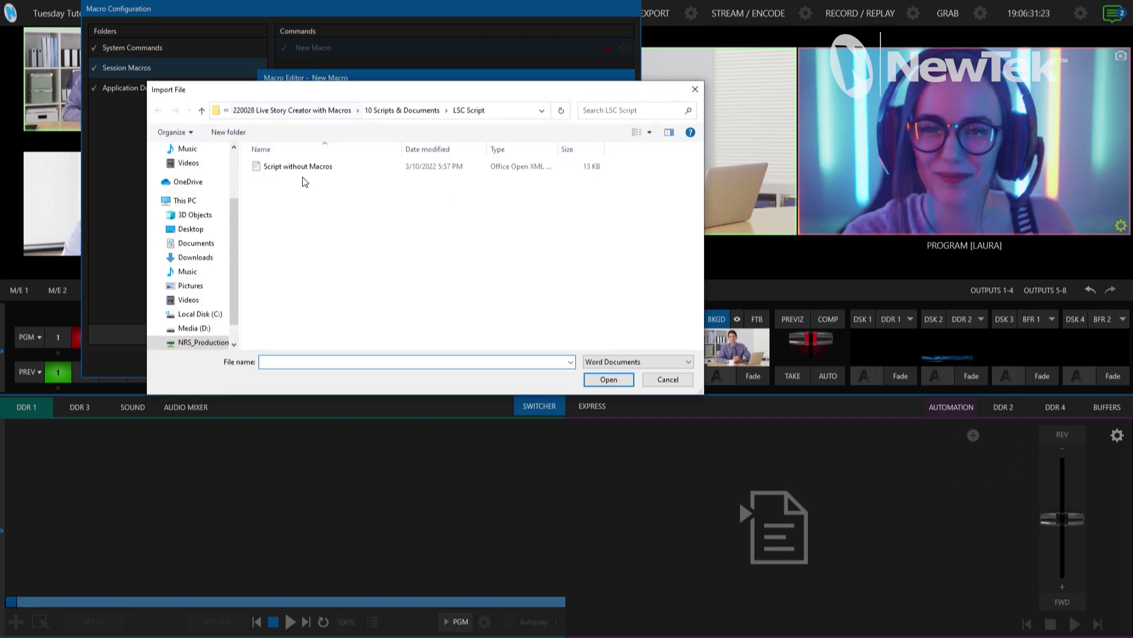
click(306, 169)
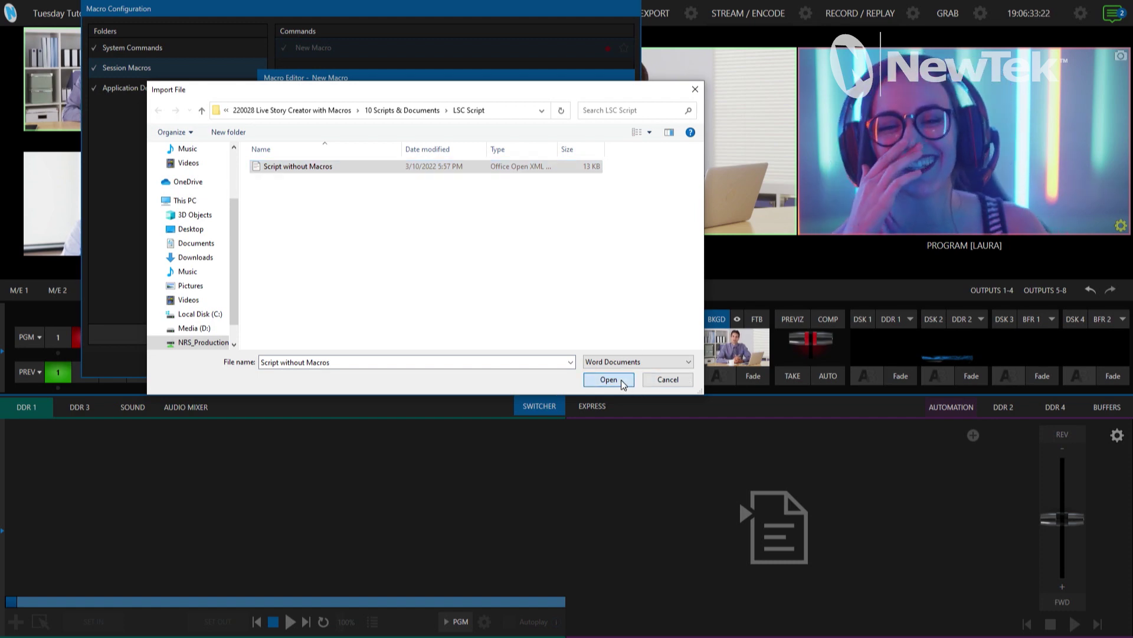
click(622, 383)
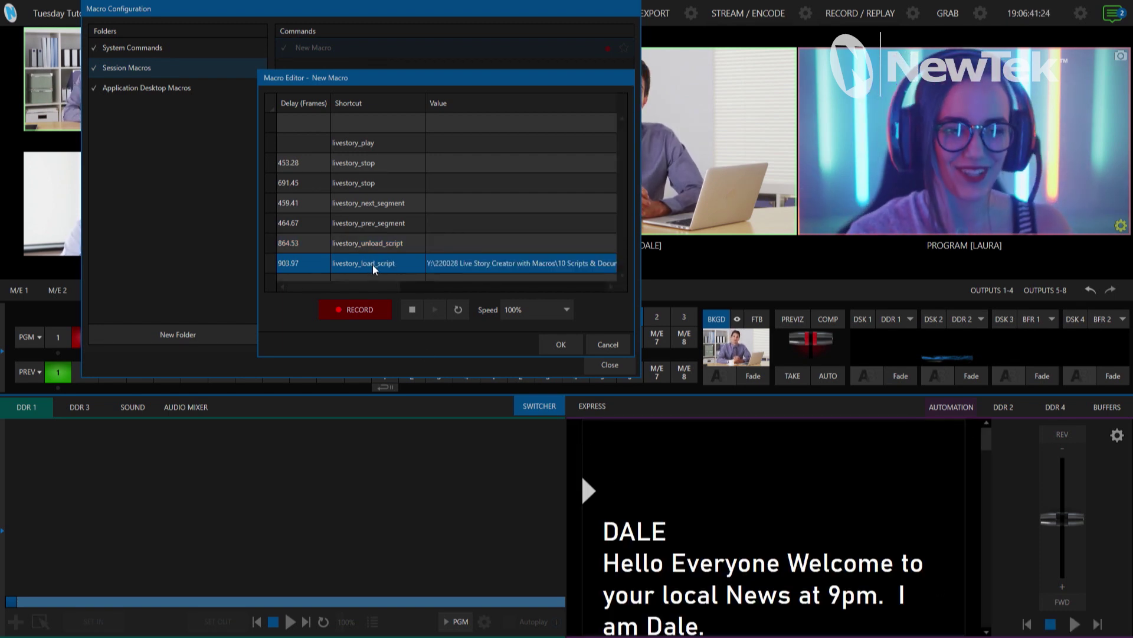
Step: Stop recording New Macro and save its recorded command list
click(355, 309)
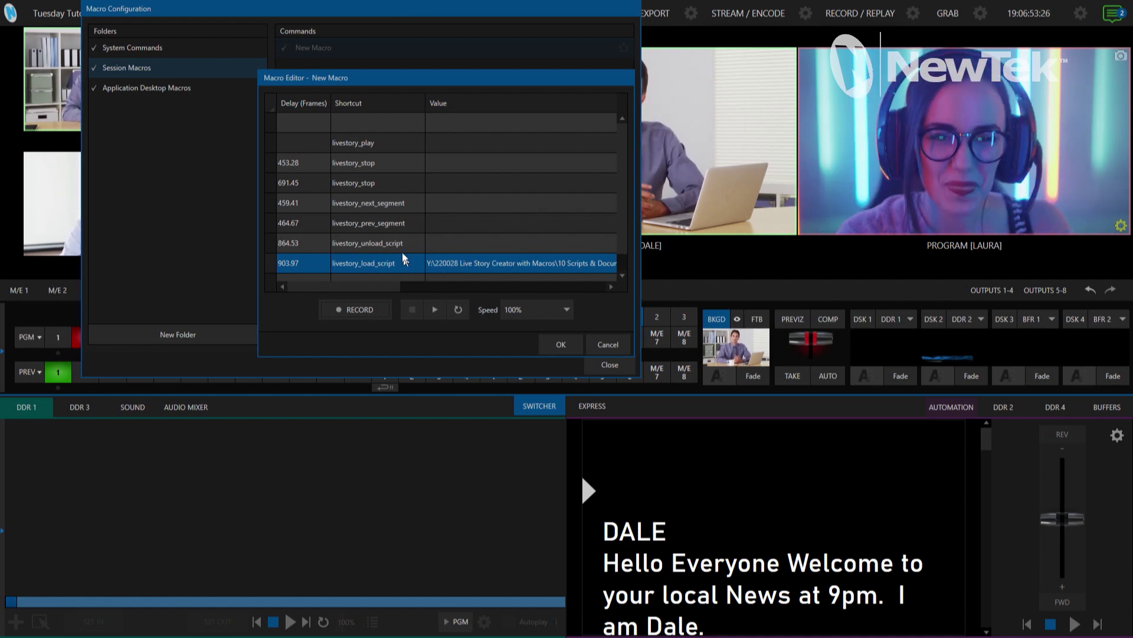
mouse_move(635, 540)
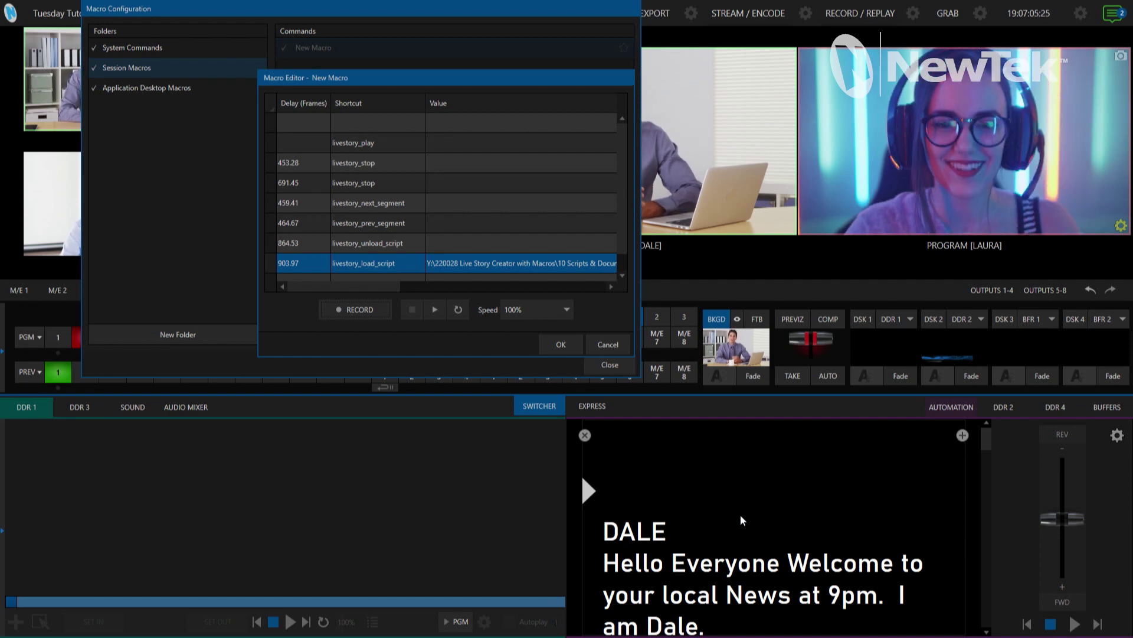
click(560, 344)
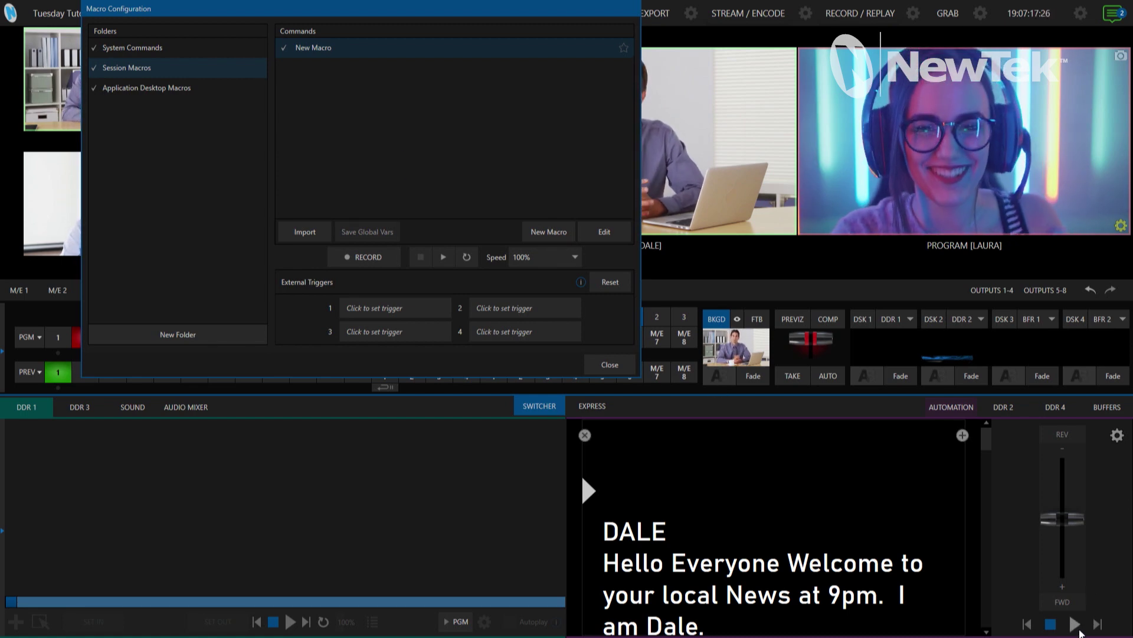
Step: Test the teleprompter by playing the script, speeding it up, reversing its scroll, and stopping it back at the start
click(1078, 629)
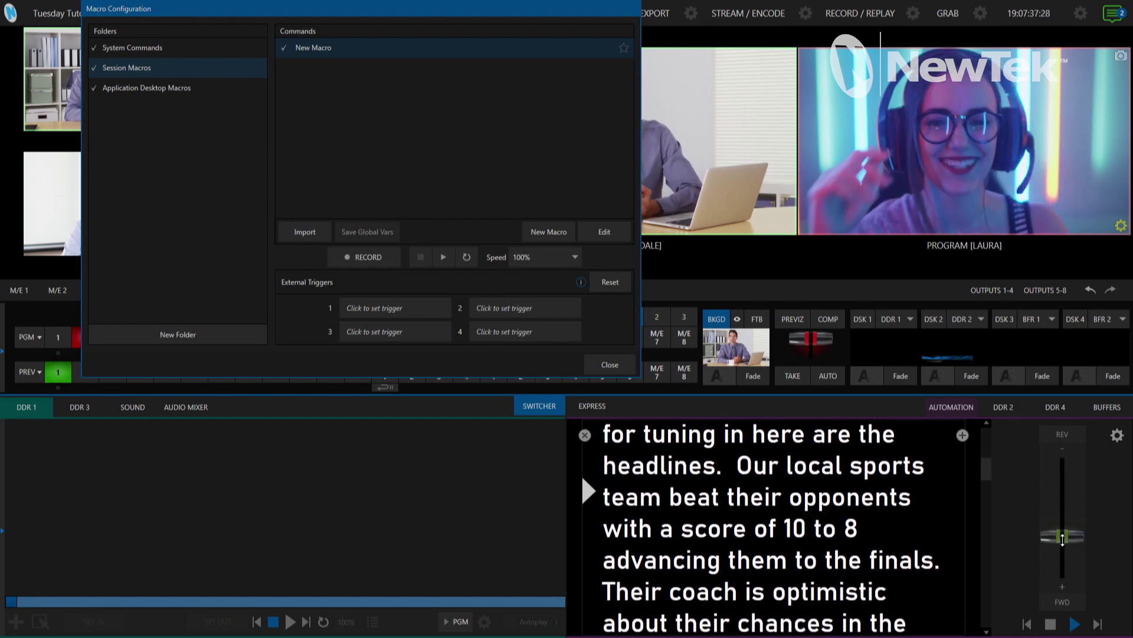
drag(1062, 539, 1063, 549)
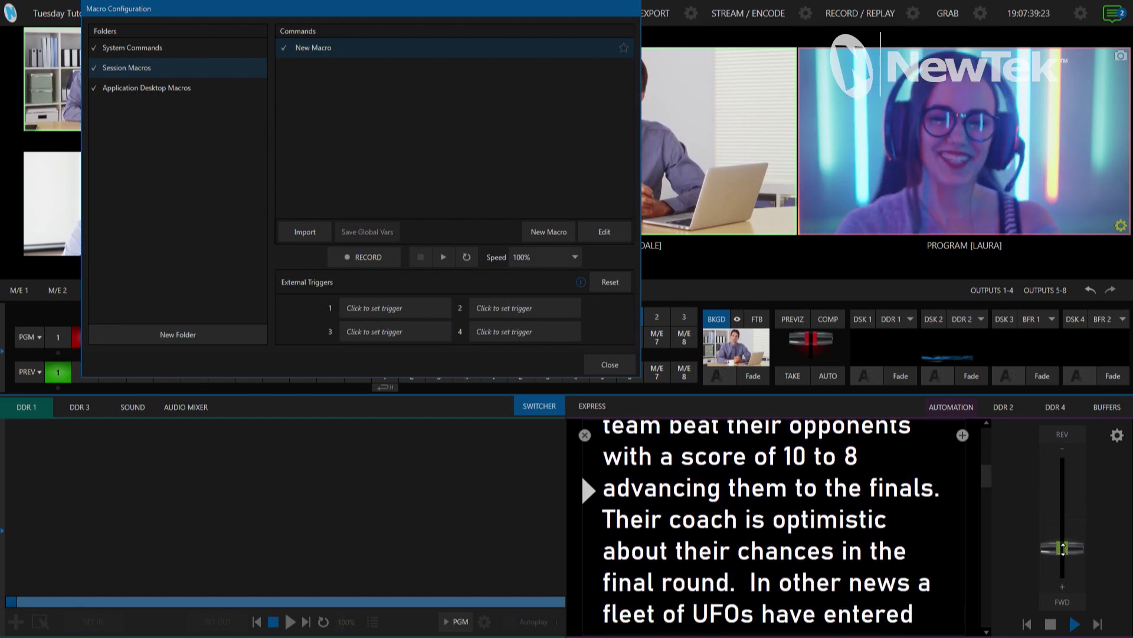
mouse_move(1063, 549)
mouse_down()
mouse_move(1062, 502)
mouse_move(1068, 529)
mouse_up()
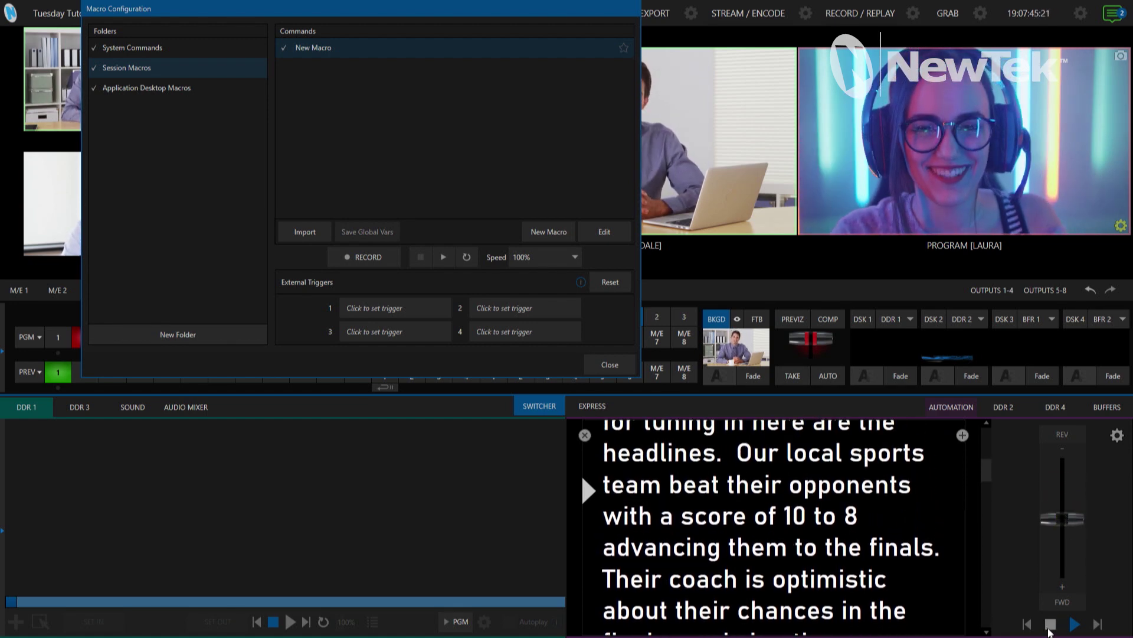
click(1052, 625)
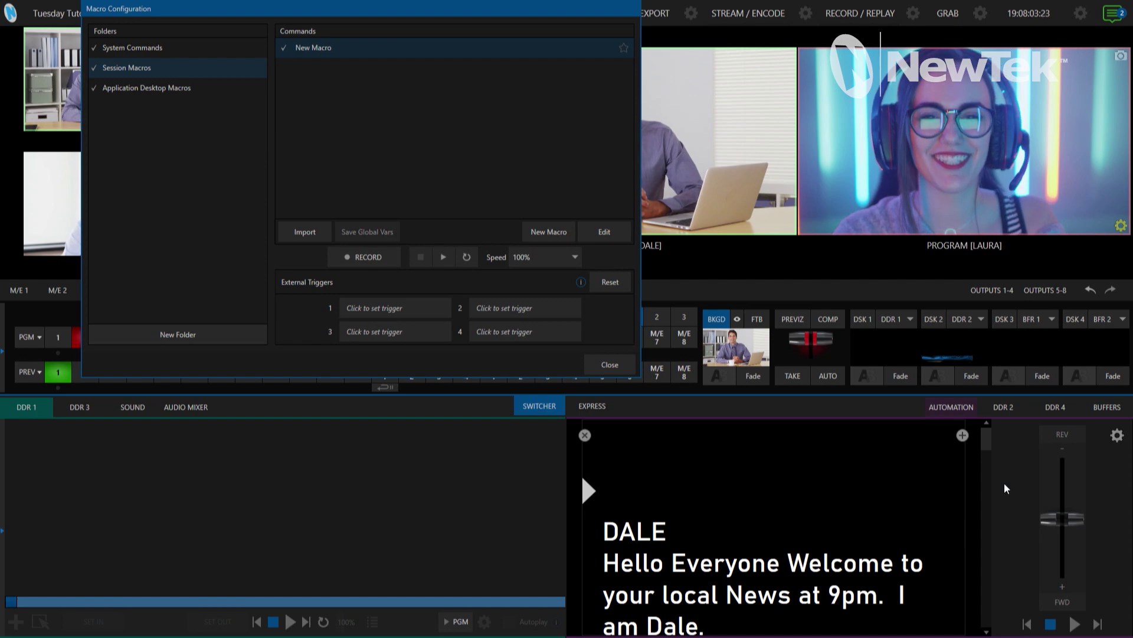
drag(1055, 524, 1059, 524)
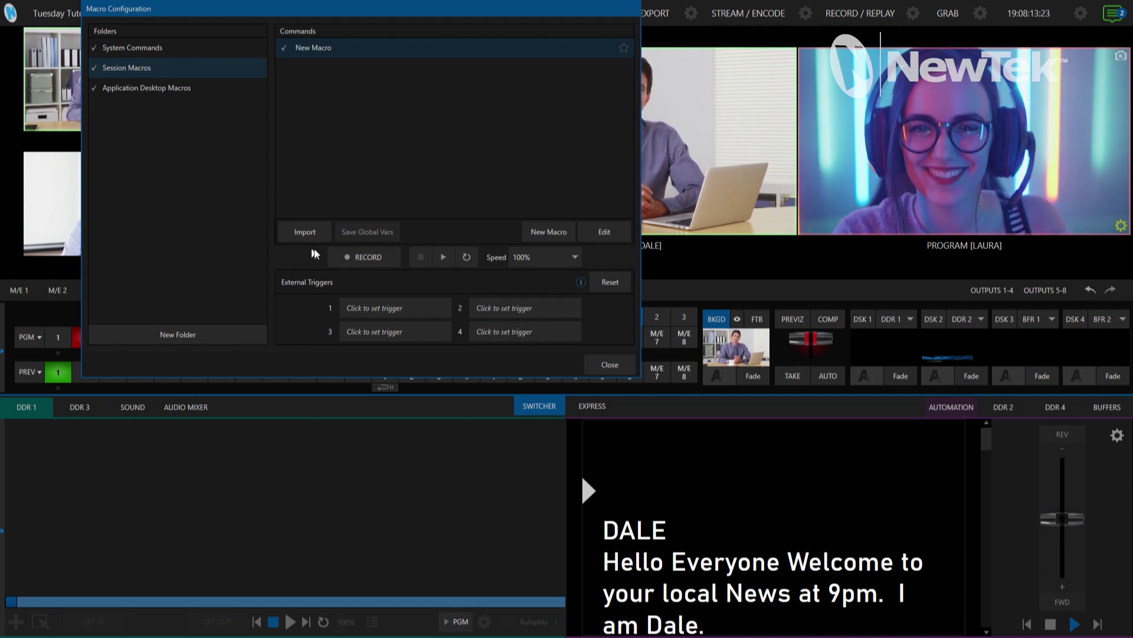
Step: Create a second session macro named Dale Speech
click(552, 235)
text(Dale Speech)
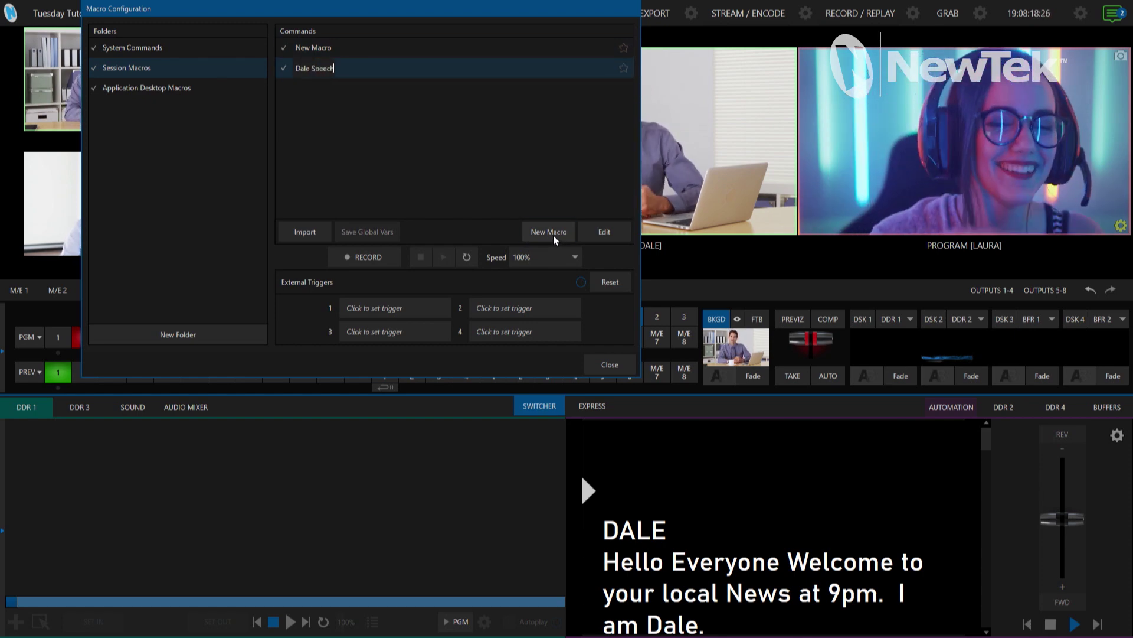
key(Return)
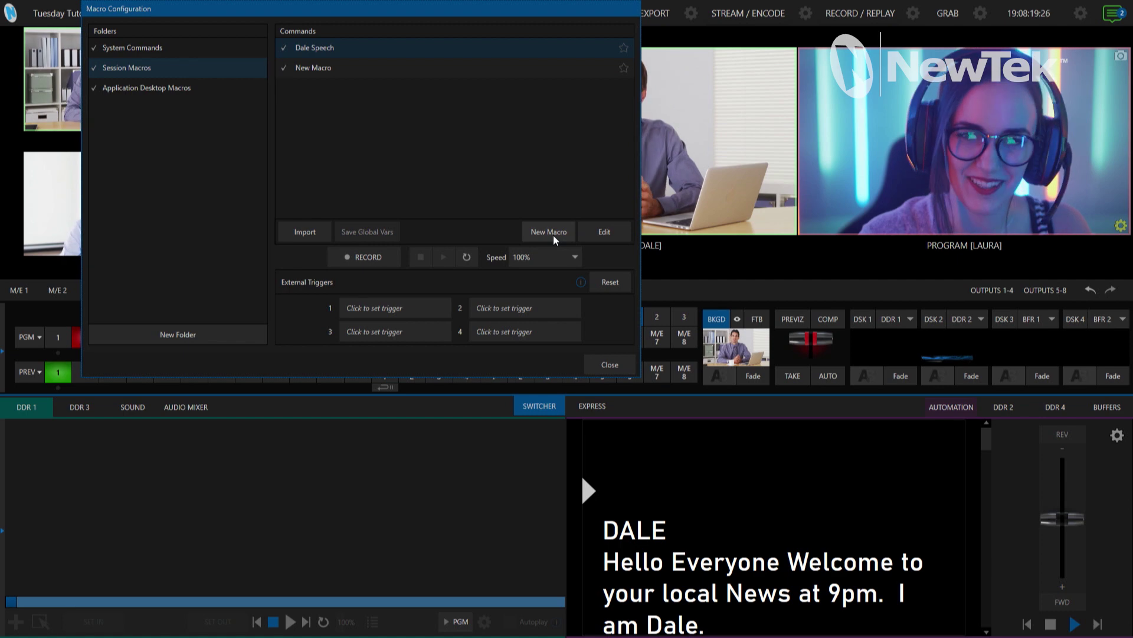
Step: Record into the Dale Speech macro a teleprompter play command followed by raising the scroll speed to about 0.39
click(604, 231)
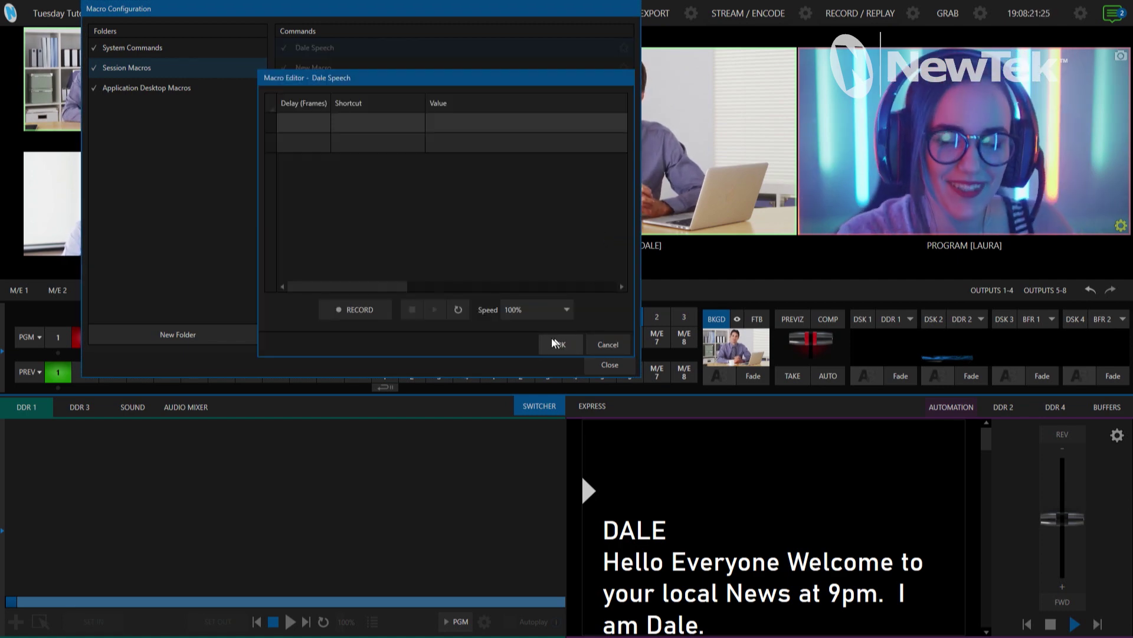
click(353, 313)
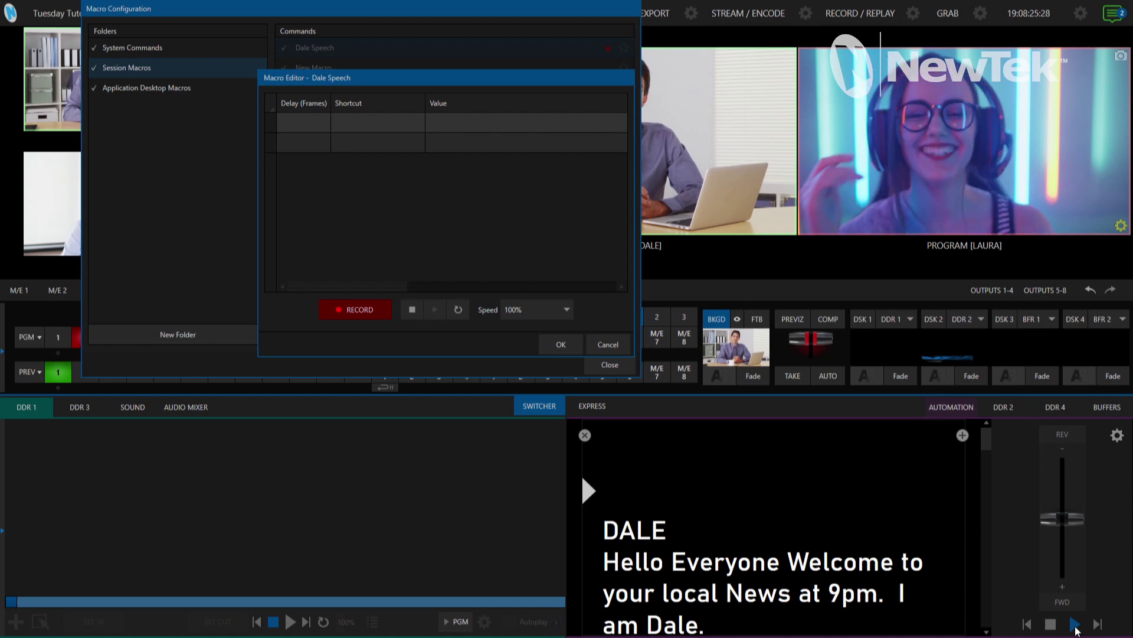
click(1076, 626)
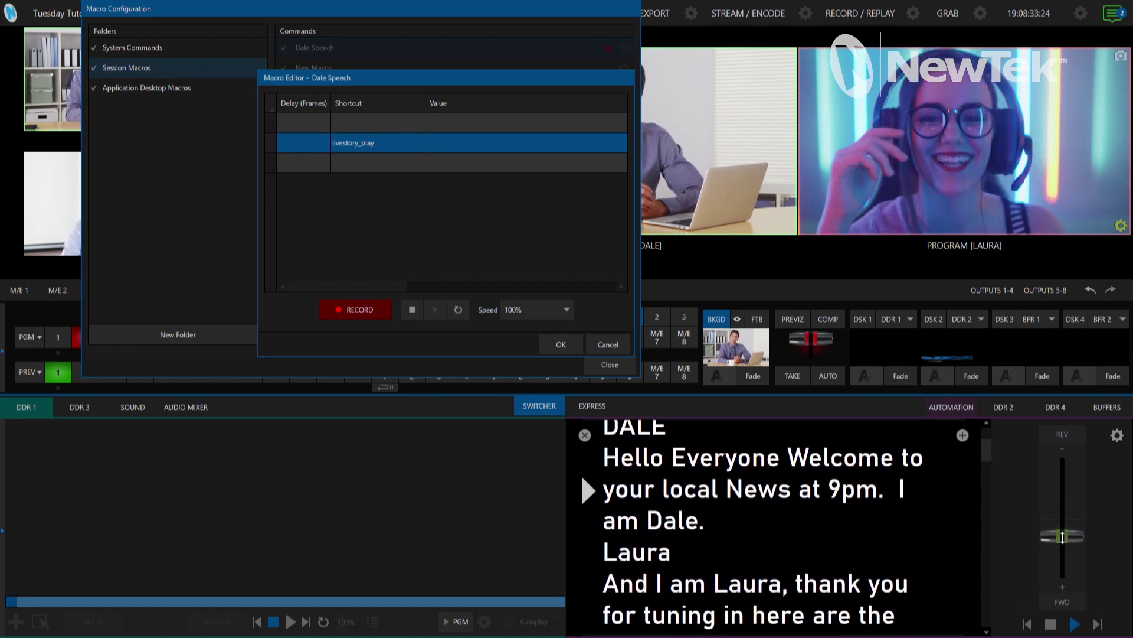
drag(1062, 537, 1062, 542)
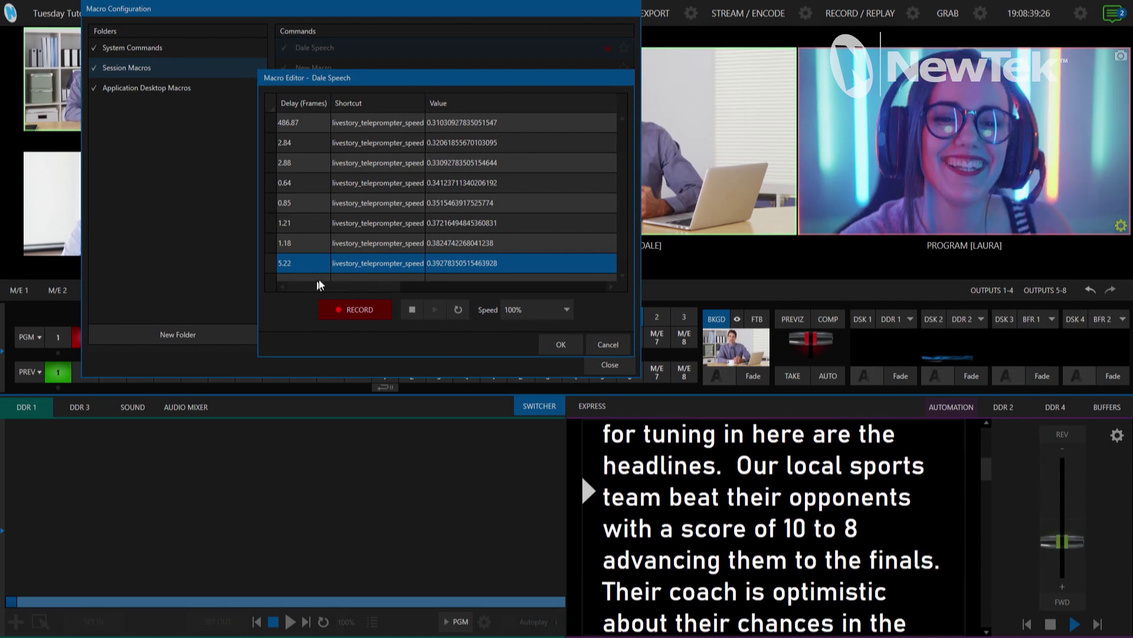
click(370, 314)
Step: Stop the teleprompter, return the script to its start, and review the Dale Speech commands from the first row
click(1051, 625)
click(1051, 627)
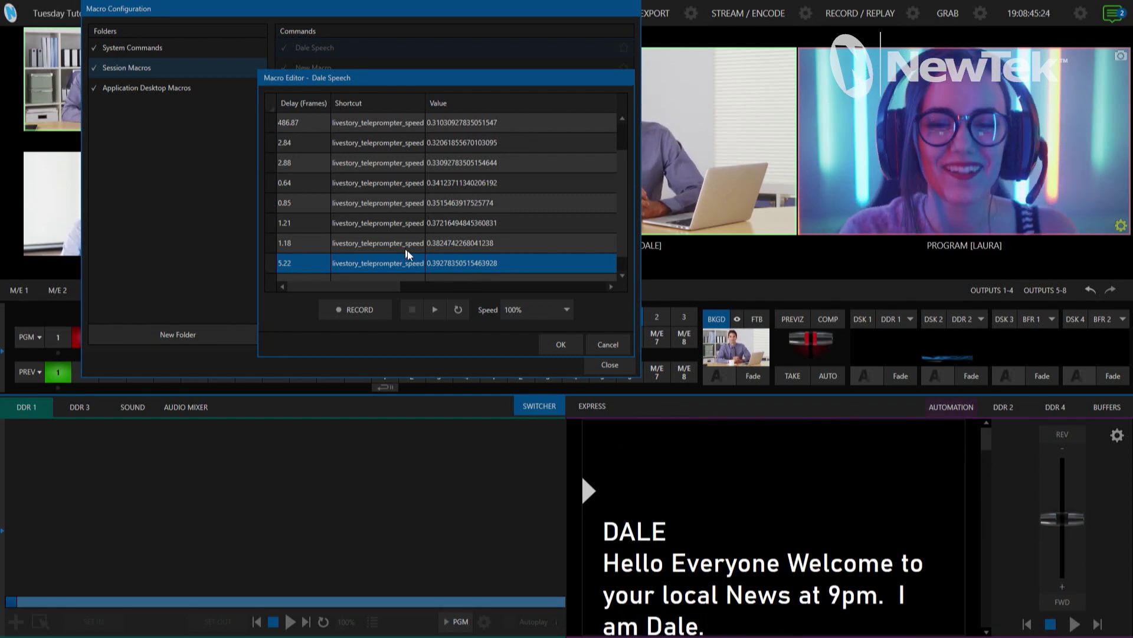
scroll(407, 273, up, 2)
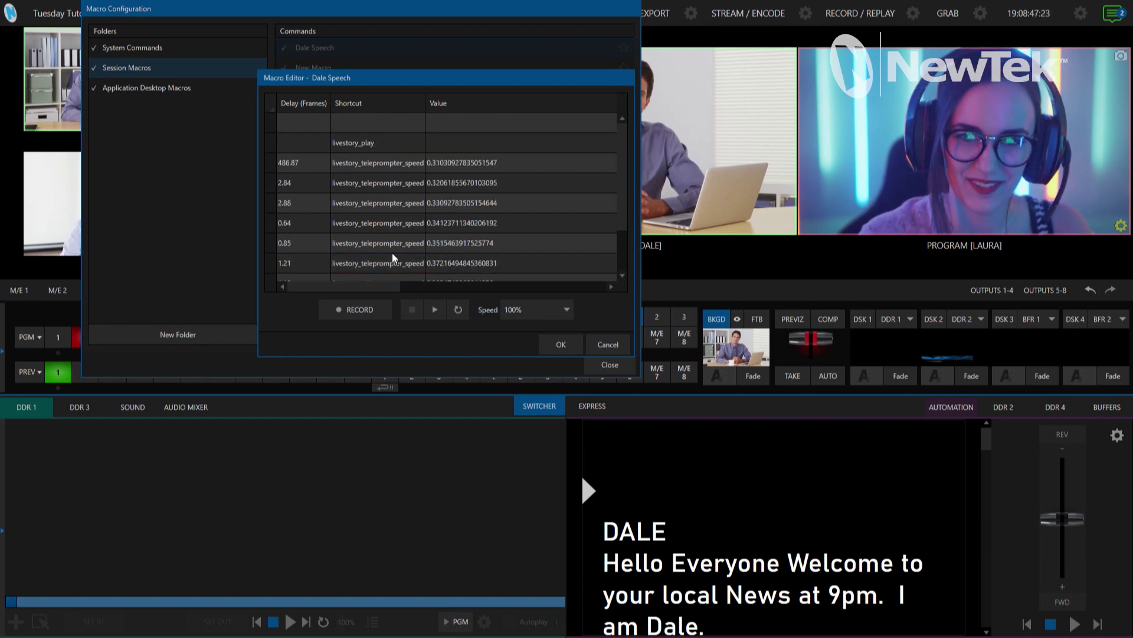
Step: Clear every teleprompter speed command after the first one from the Dale Speech macro
click(271, 179)
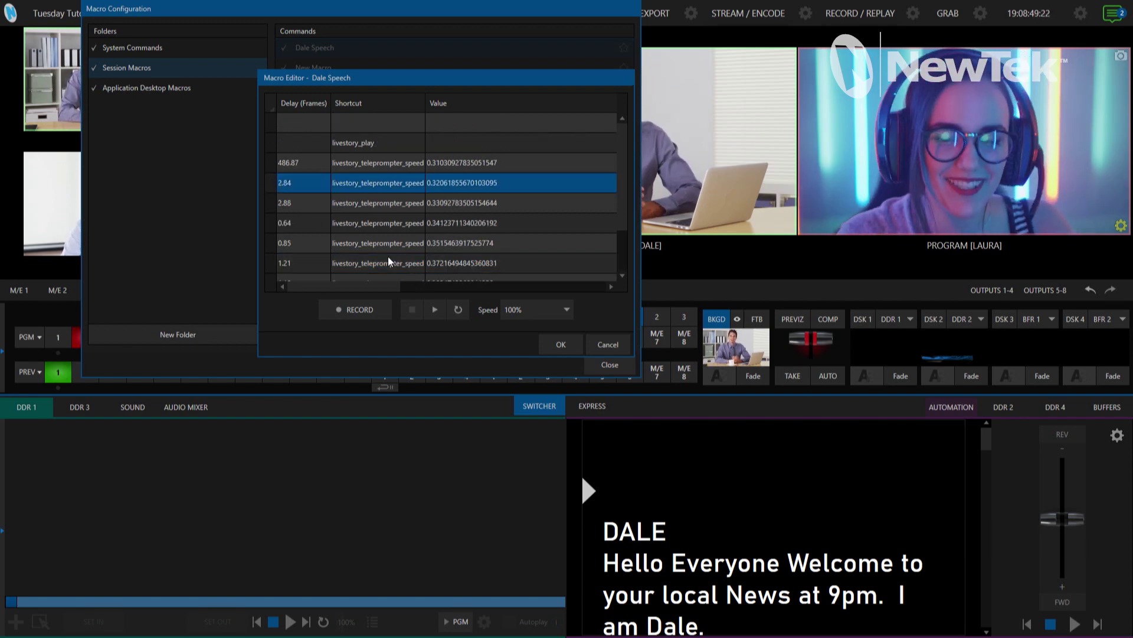
scroll(413, 254, down, 3)
shift+click(514, 243)
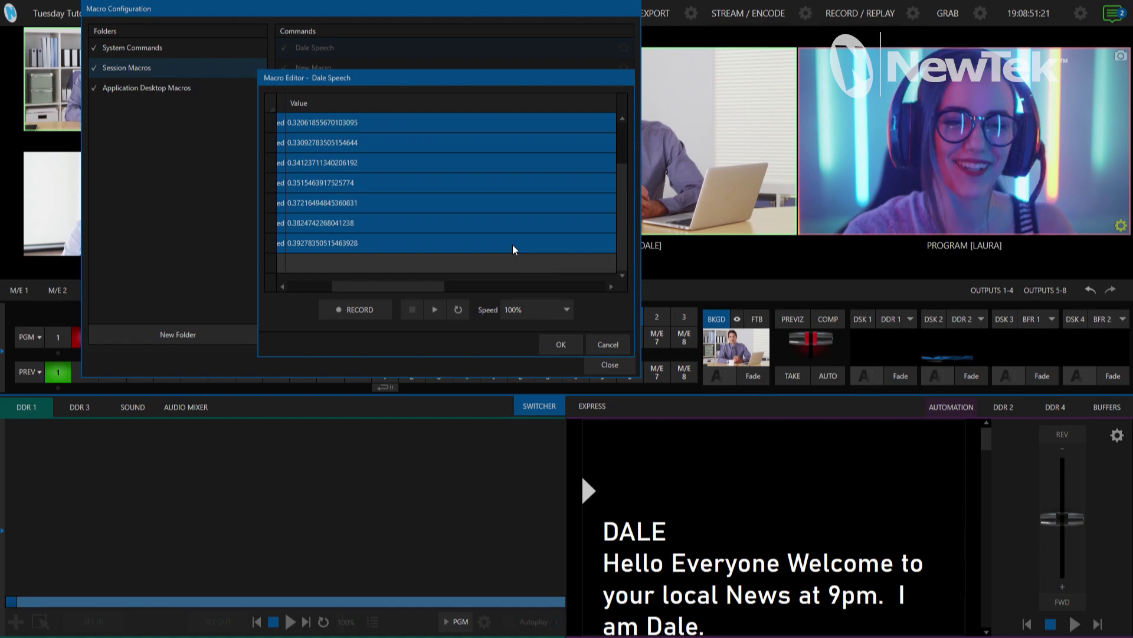
drag(394, 288, 319, 288)
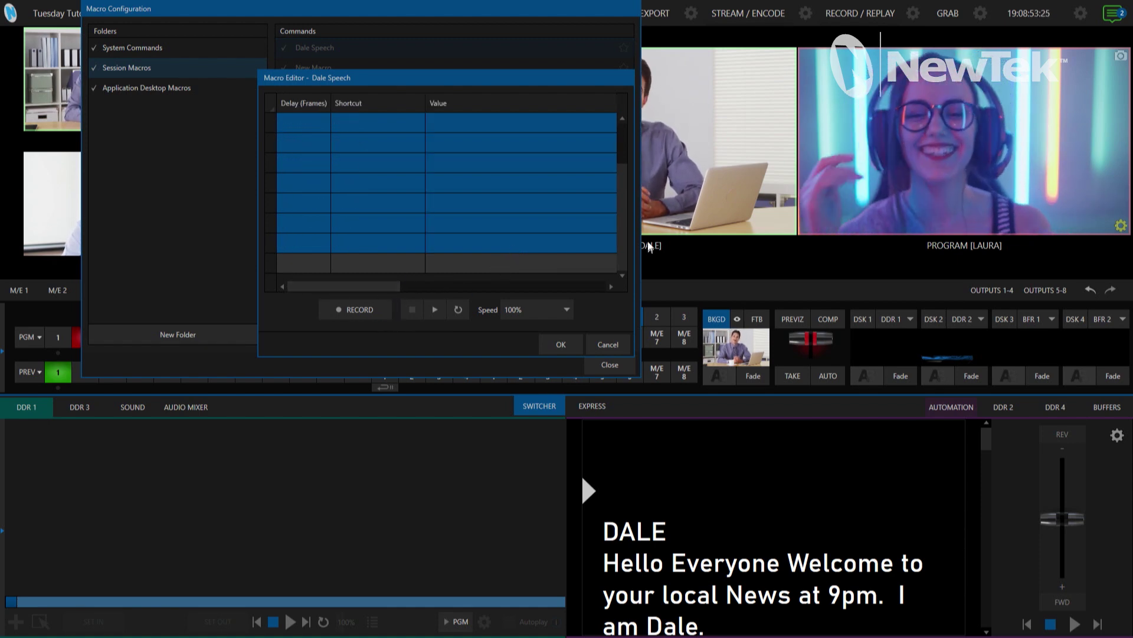
scroll(625, 243, up, 3)
click(378, 202)
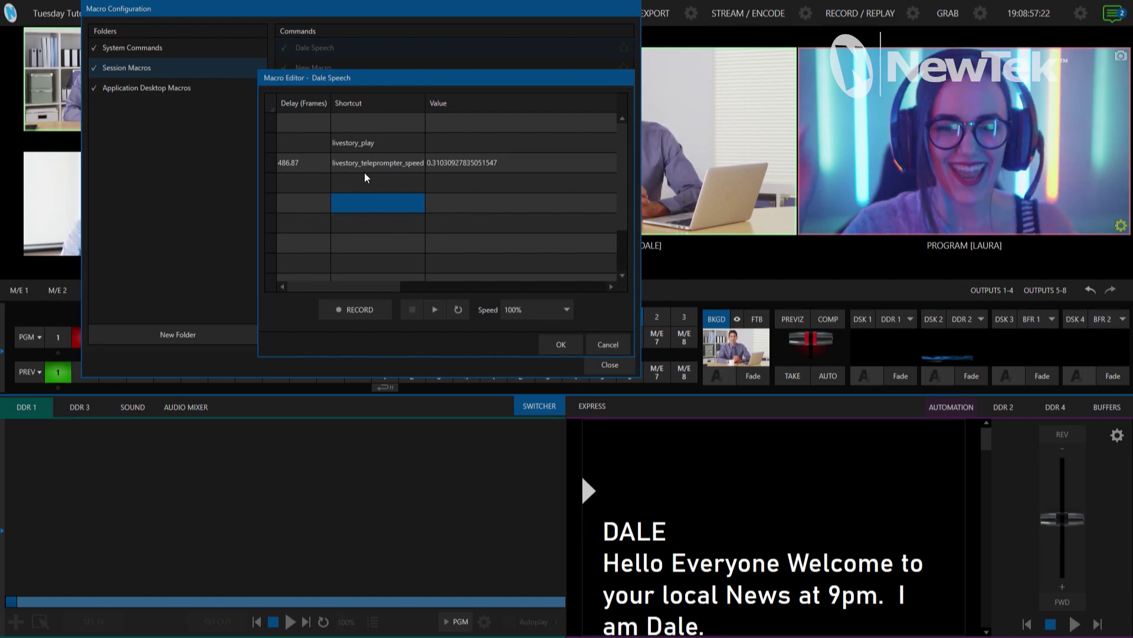
Step: Set the value of the remaining teleprompter speed command in Dale Speech to 0.31
click(445, 163)
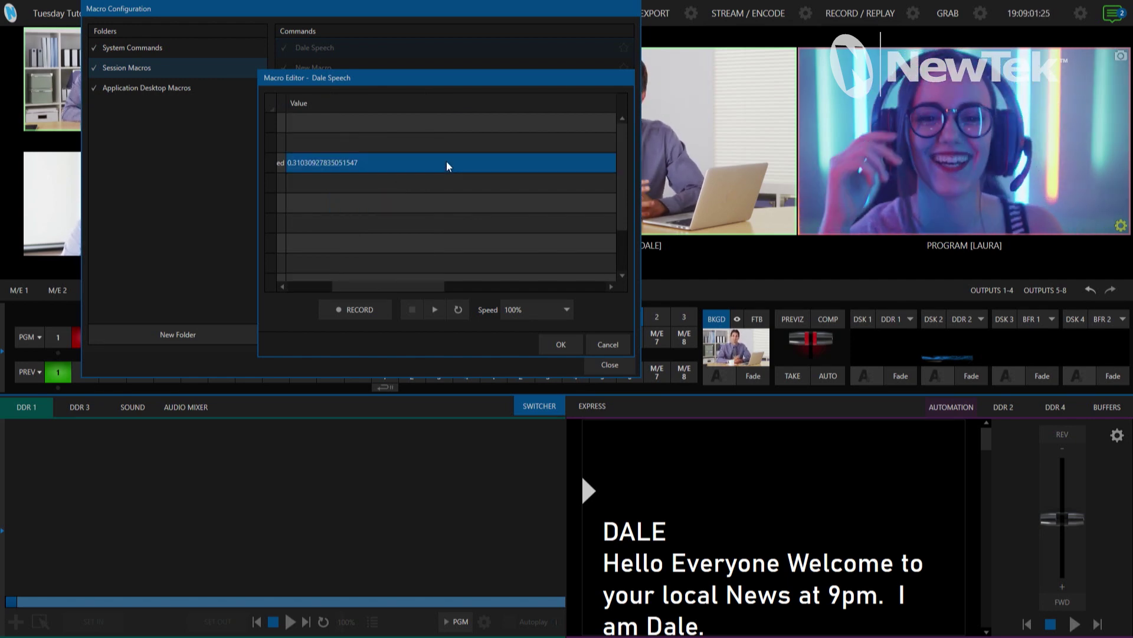
drag(376, 286, 290, 290)
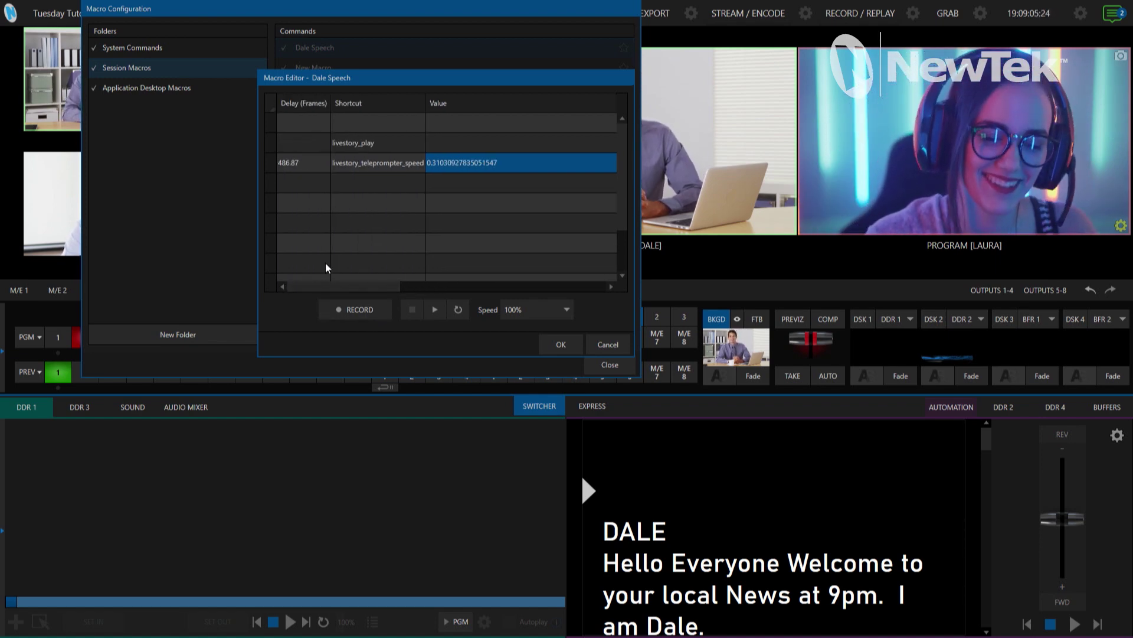
text(0)
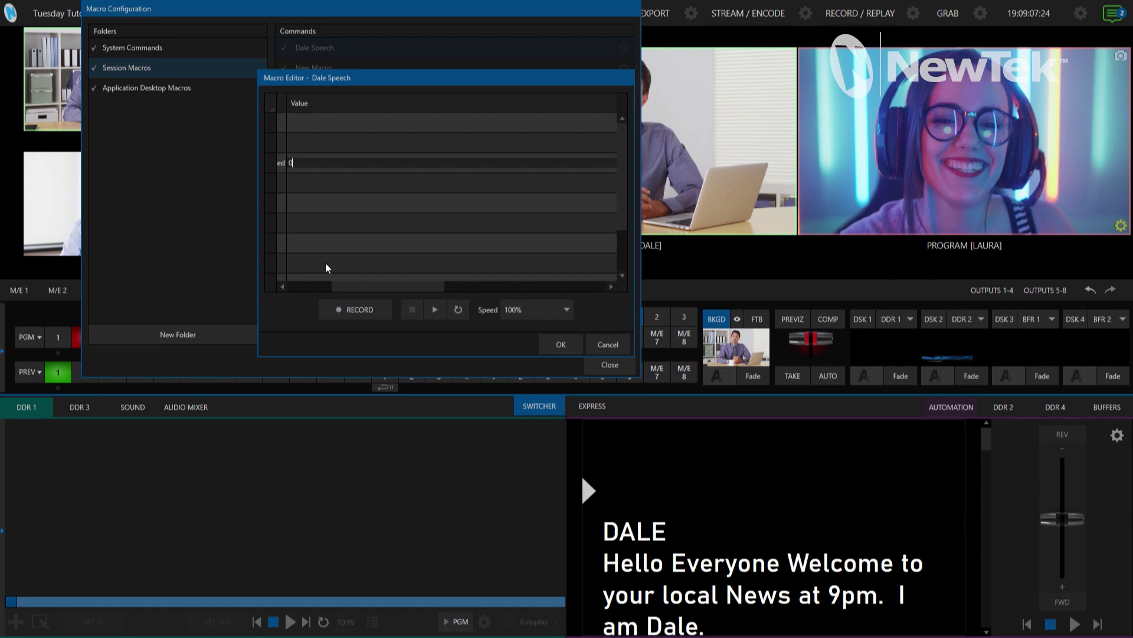
text(.31)
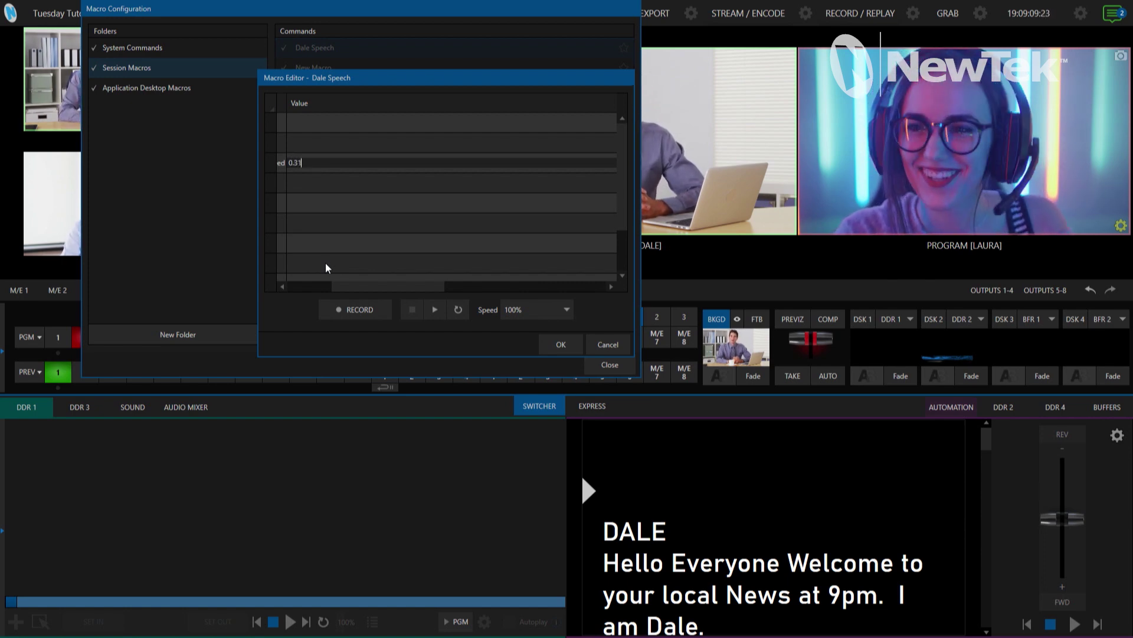
key(Return)
Step: Remove the delay from the Dale Speech speed command and save the macro
drag(372, 292, 305, 286)
click(287, 166)
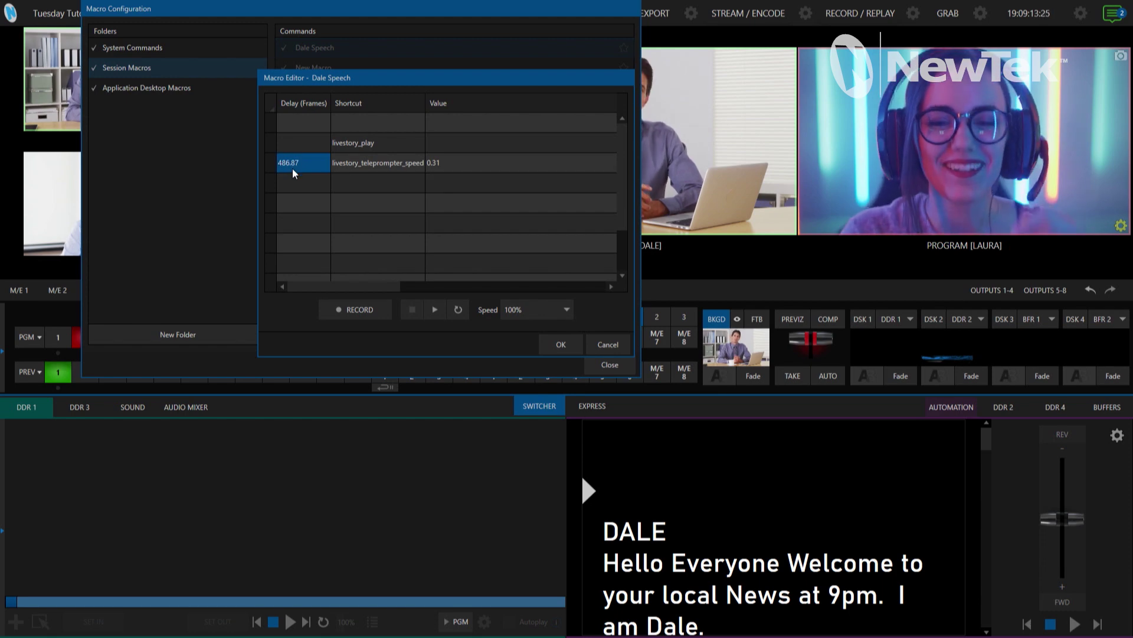
key(Delete)
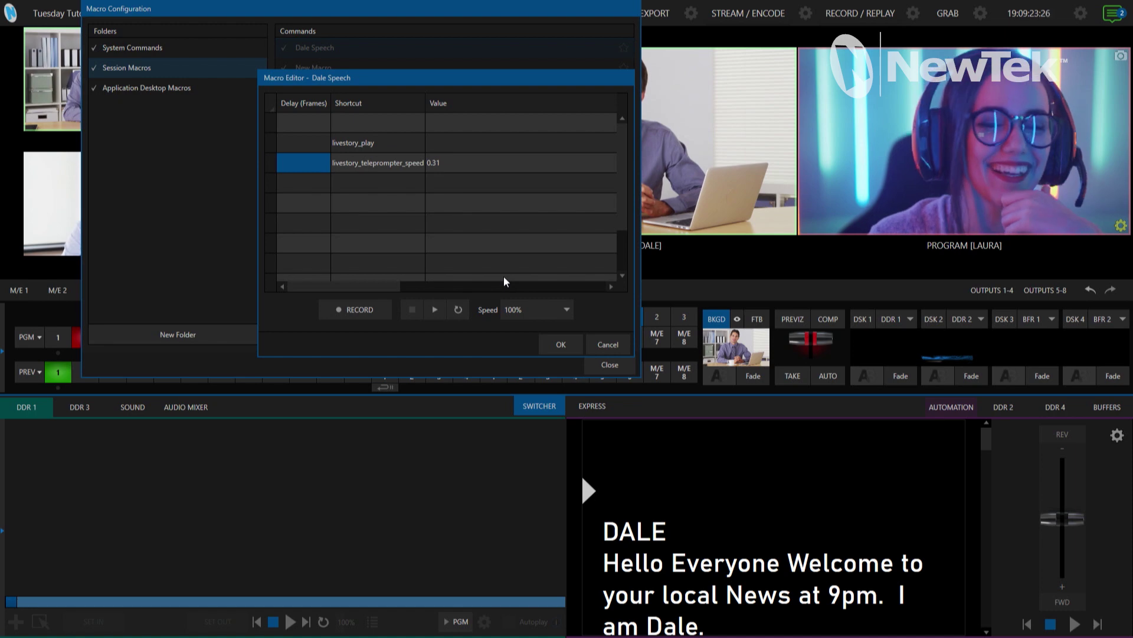
click(564, 346)
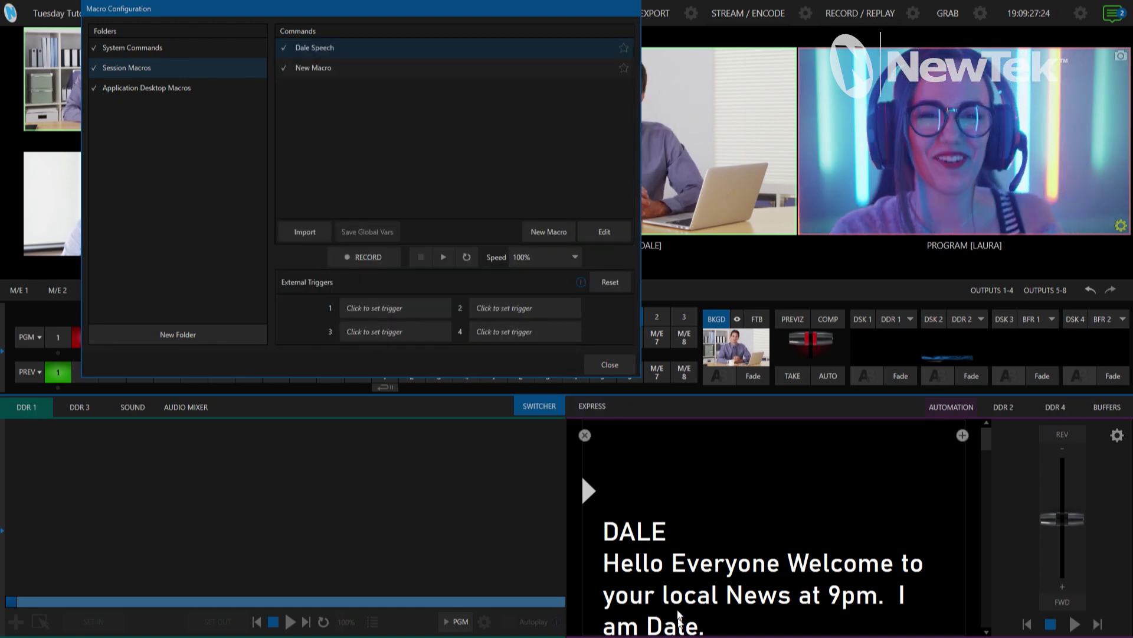
Step: Create a third session macro named Laura Speech
scroll(678, 606, down, 2)
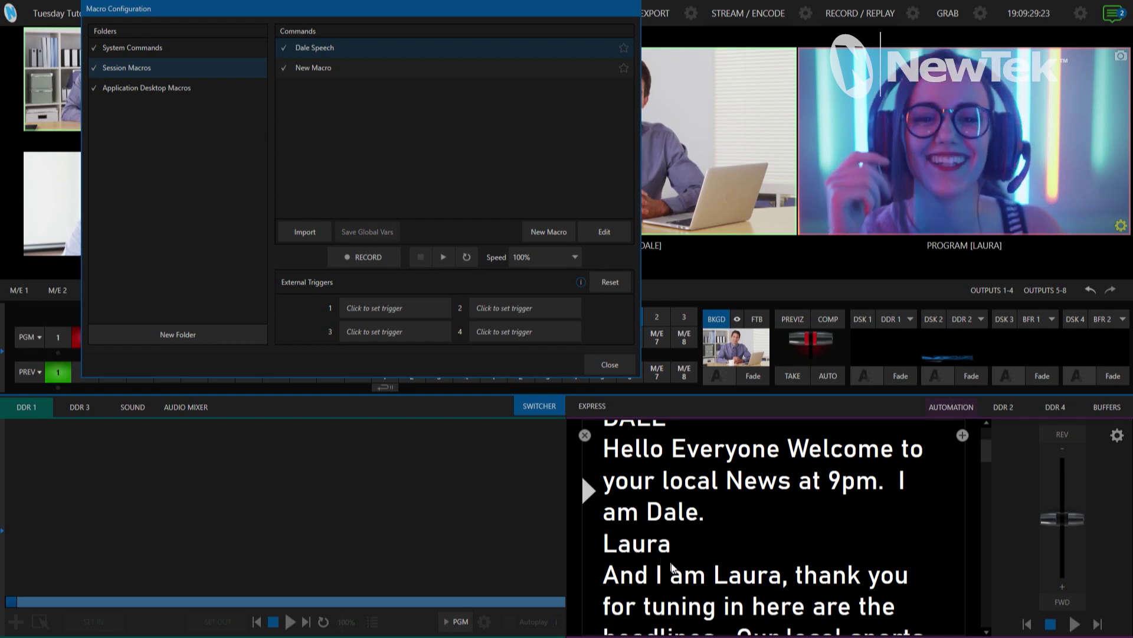
scroll(673, 564, up, 2)
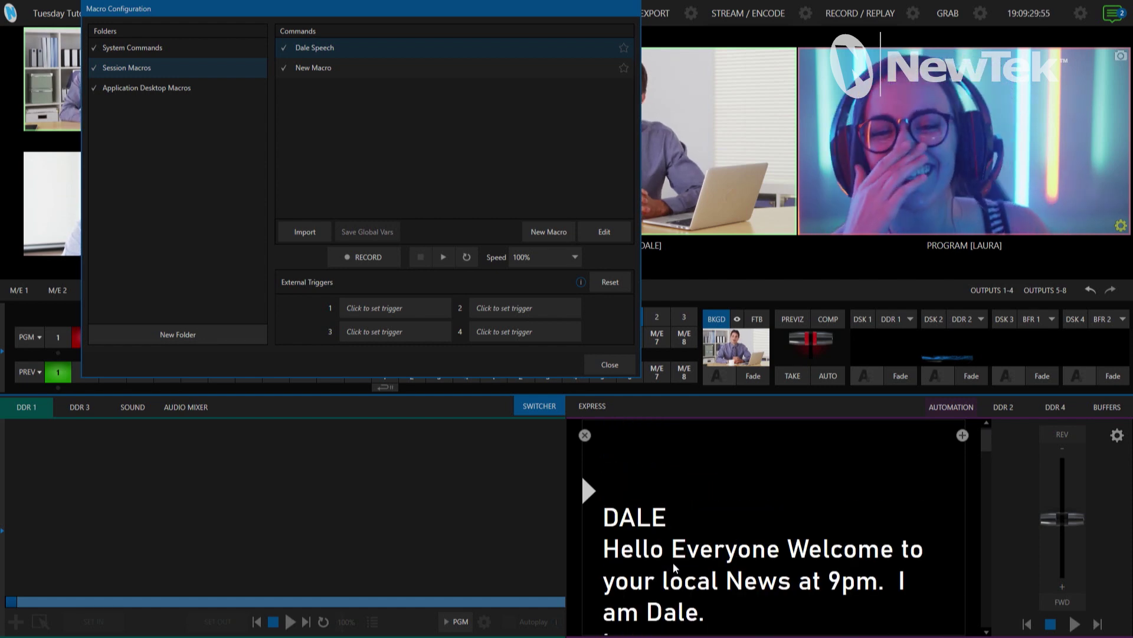
click(537, 232)
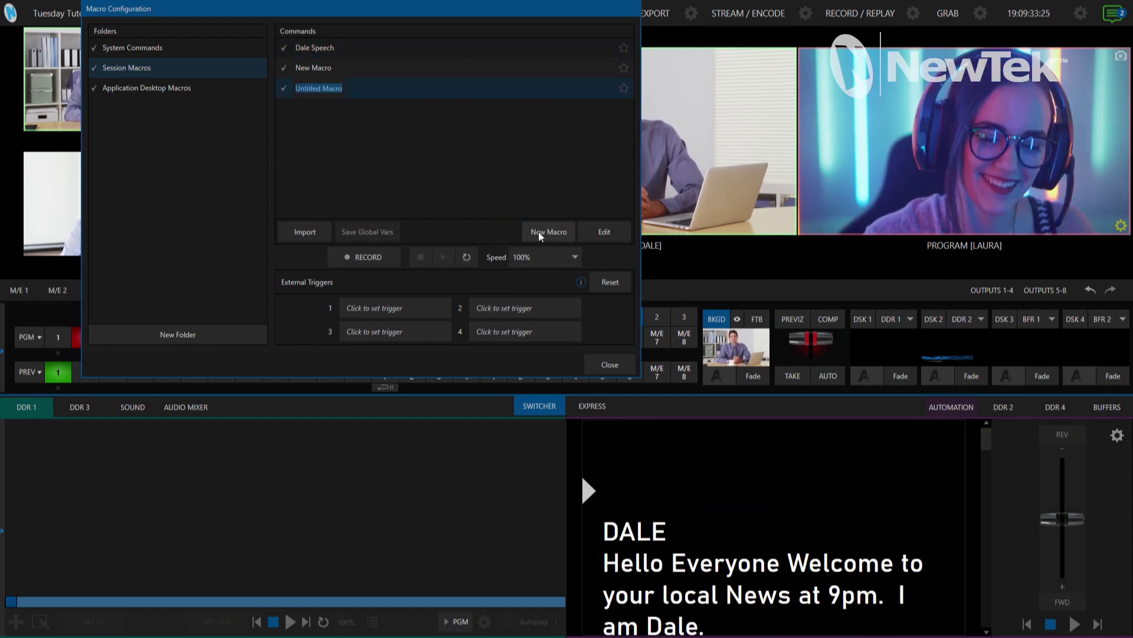
text(Laura Spee)
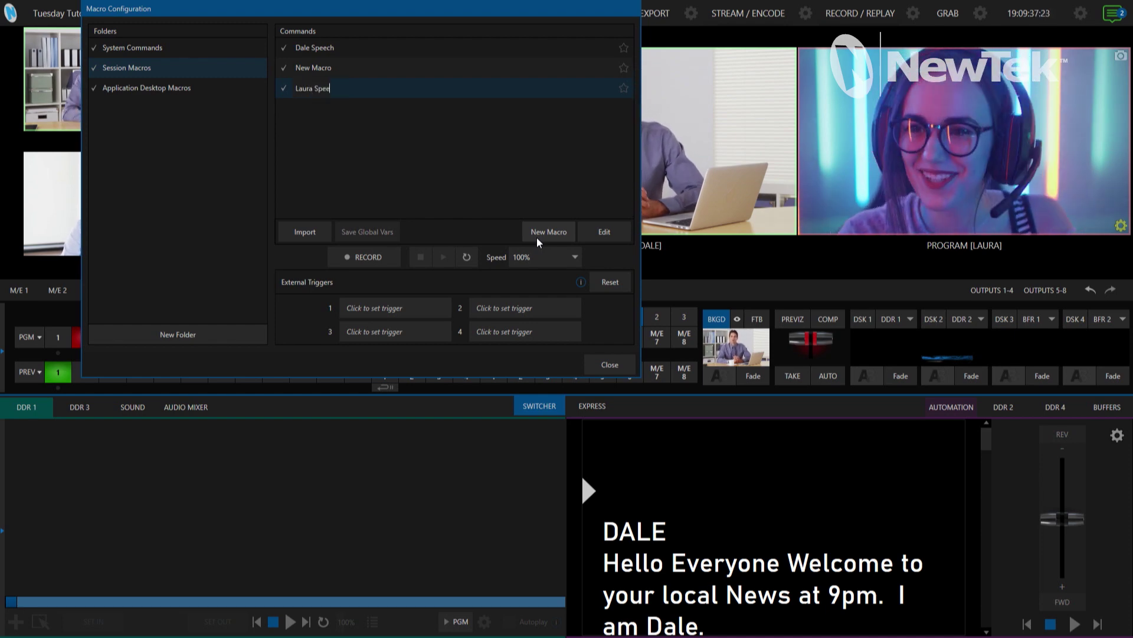
text(ch)
key(Return)
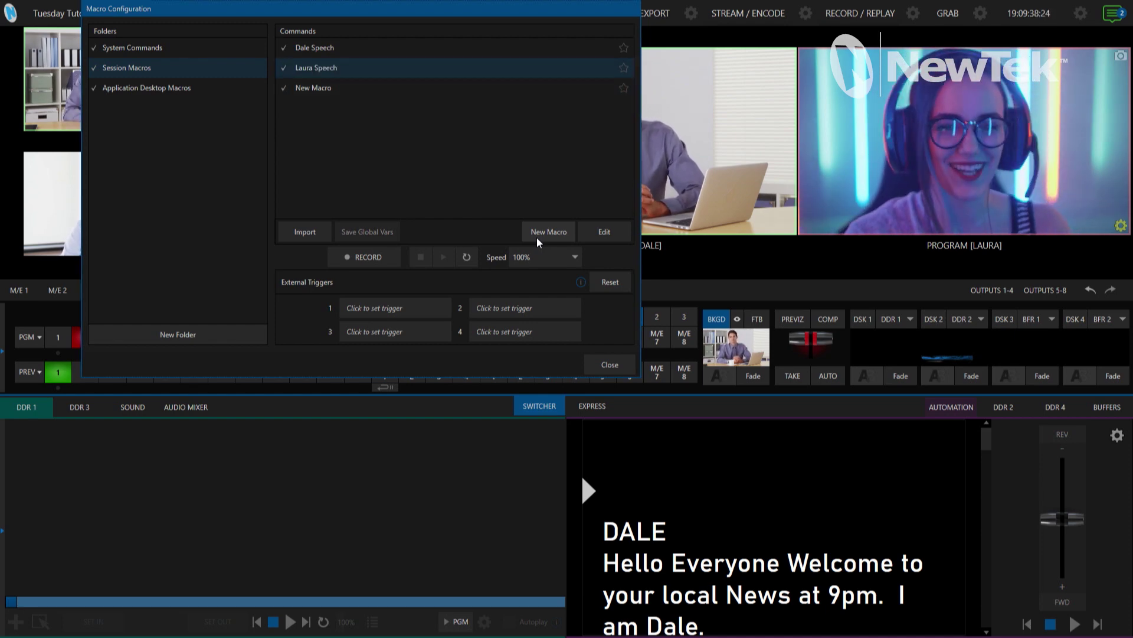
Step: Record into the Laura Speech macro a teleprompter play command followed by raising the scroll speed to about 0.35
click(607, 232)
click(373, 312)
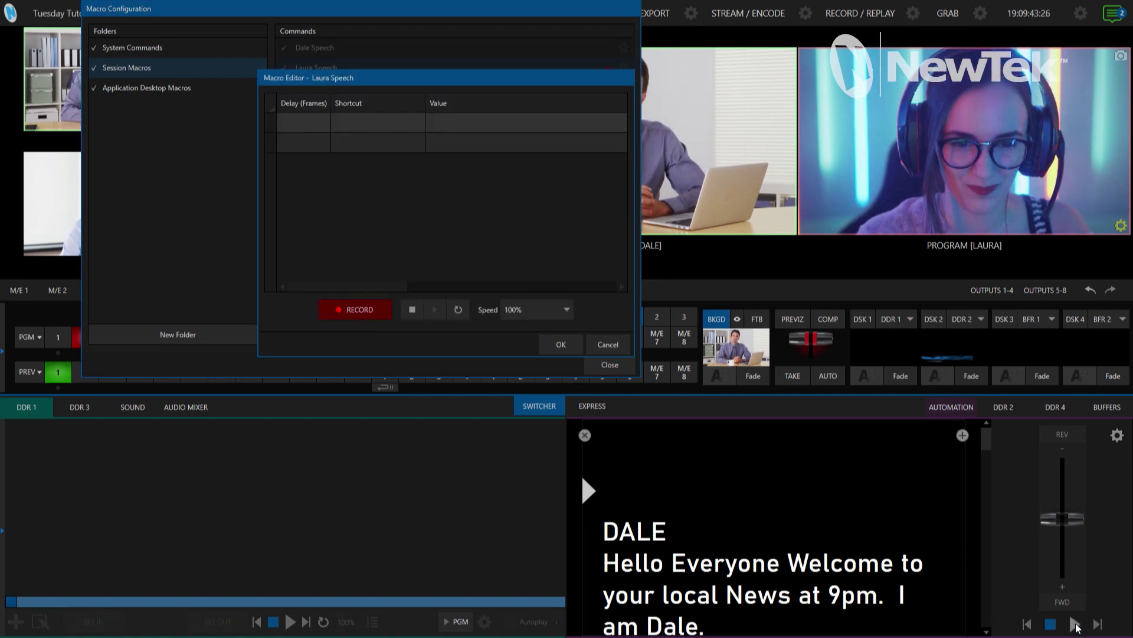
click(1075, 624)
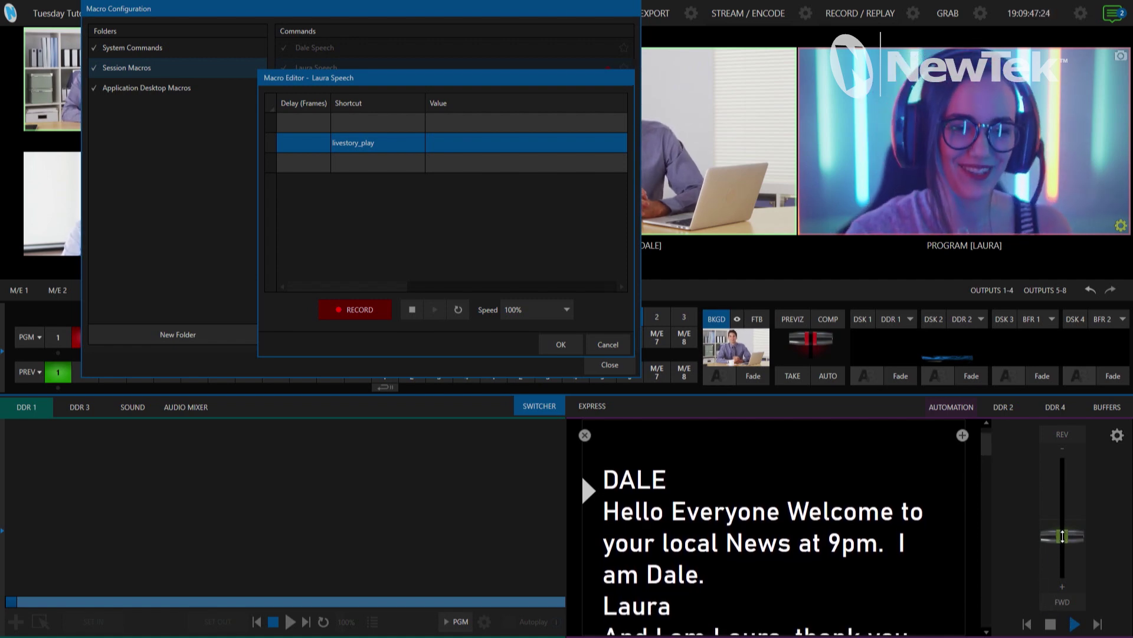
drag(1062, 536, 1062, 539)
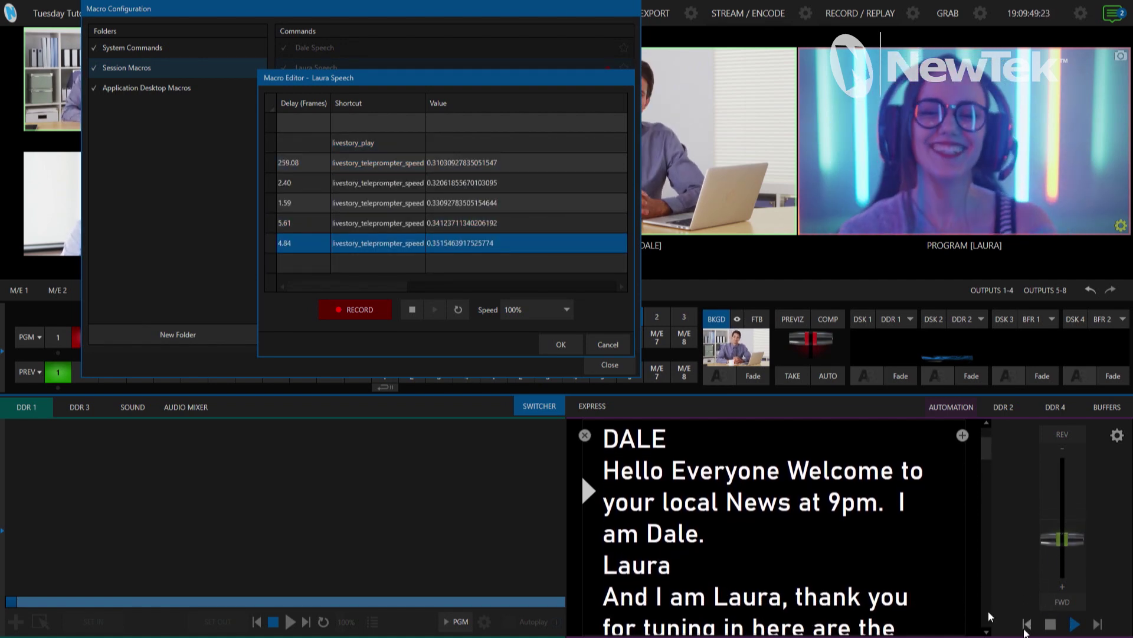
click(381, 310)
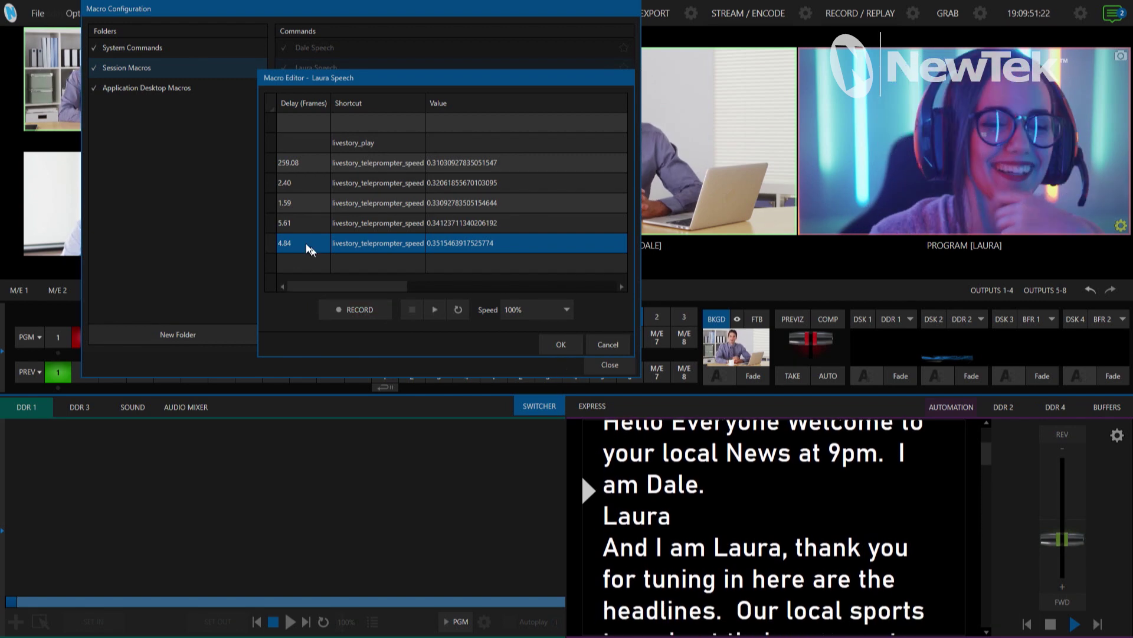
Step: Clear all but the first speed command from Laura Speech and remove that command's delay
click(271, 176)
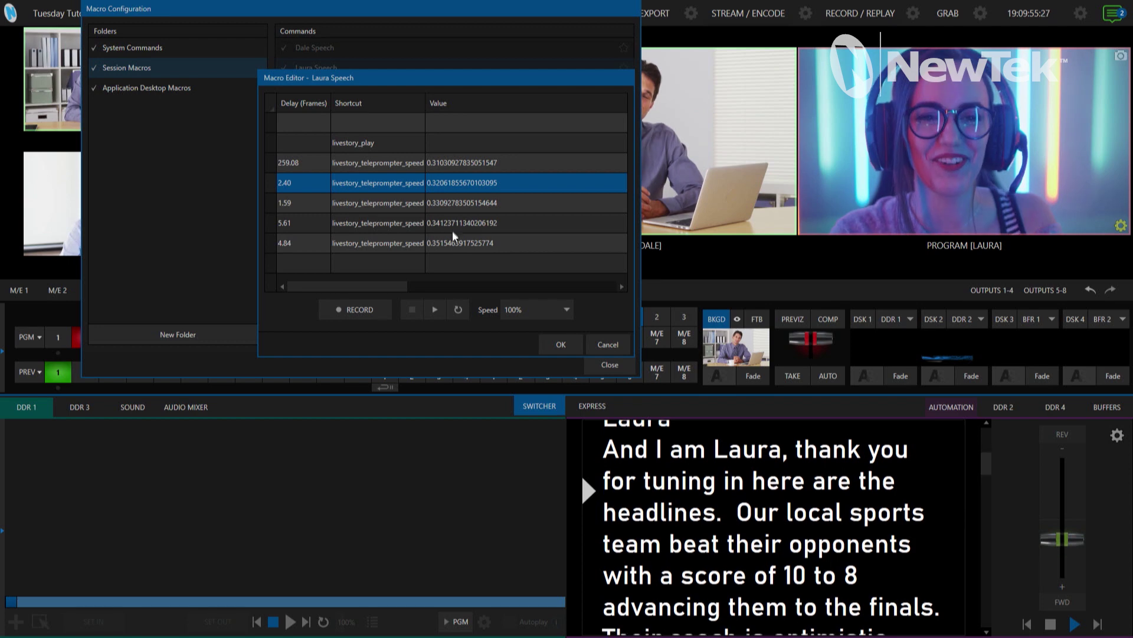
shift+click(480, 242)
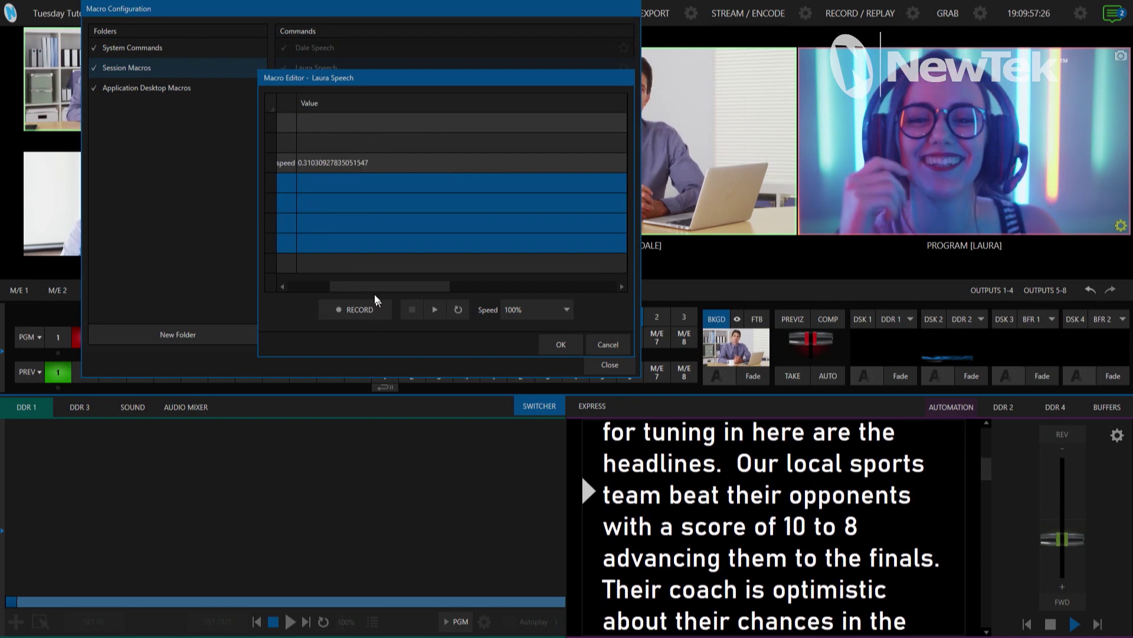
drag(375, 291, 332, 286)
click(285, 165)
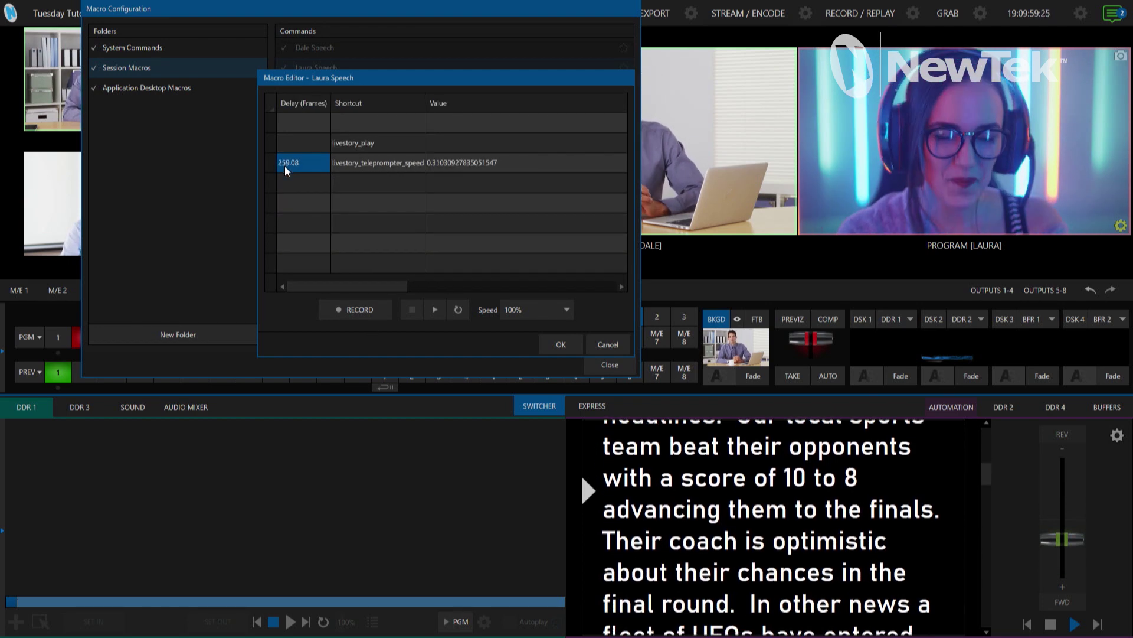
key(Delete)
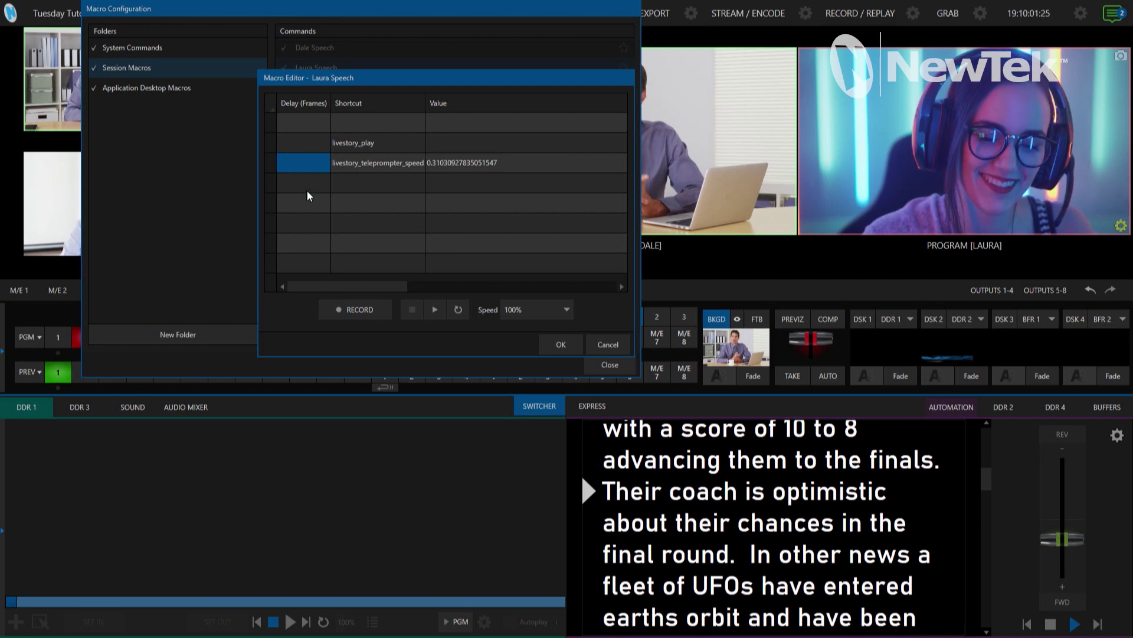
click(292, 161)
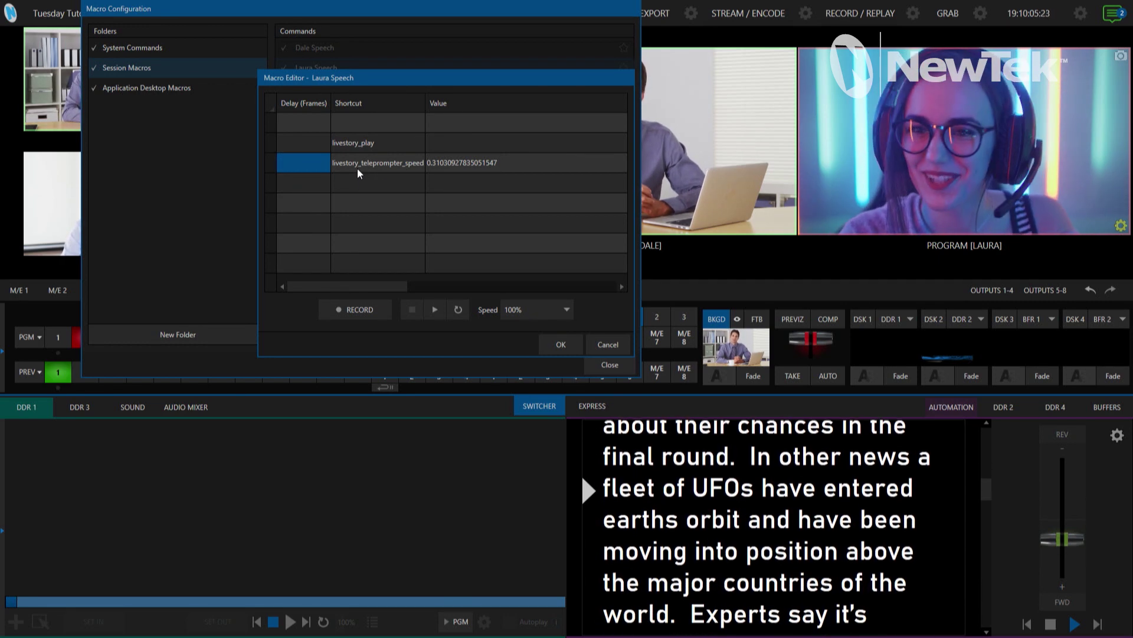
Step: Set the teleprompter speed value in Laura Speech to 0.25 and save the macro
click(453, 166)
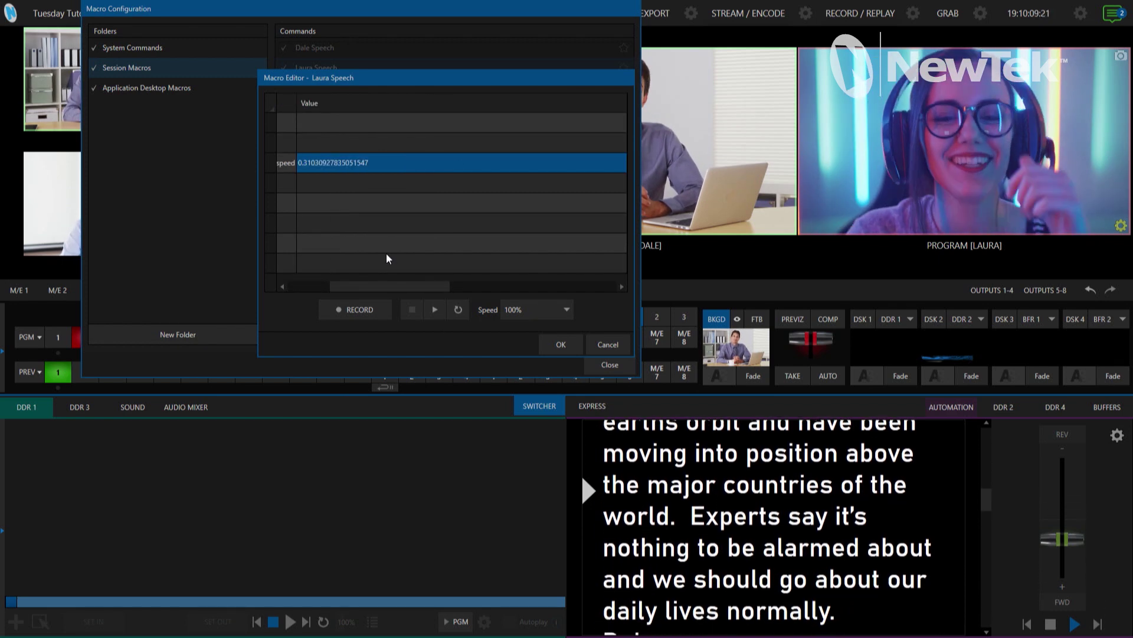
text(0)
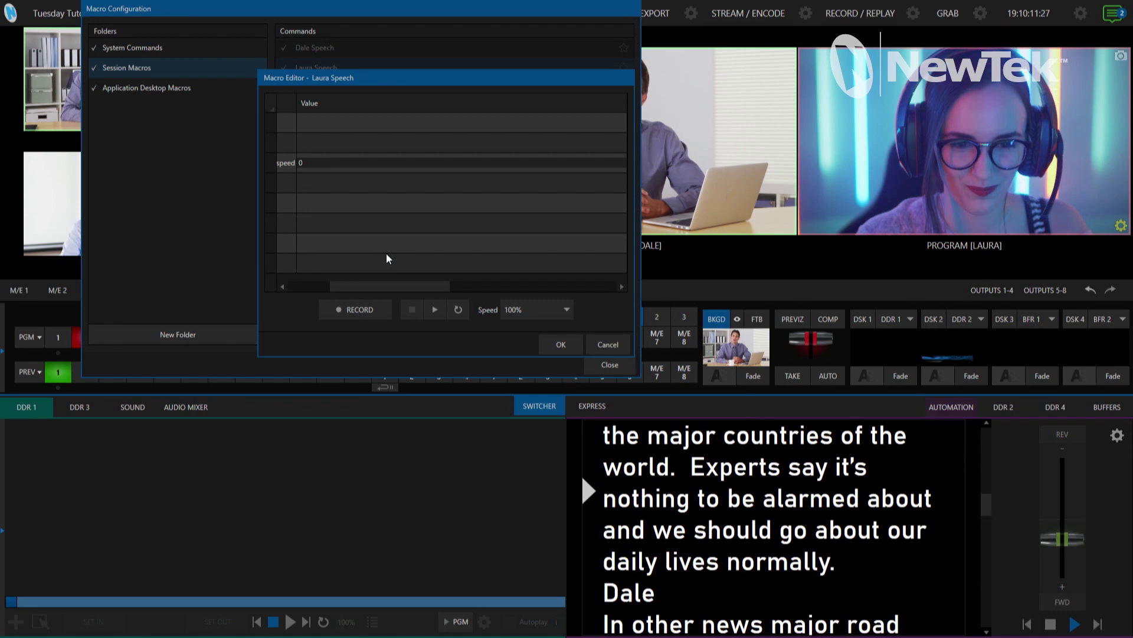
text(.25)
key(Return)
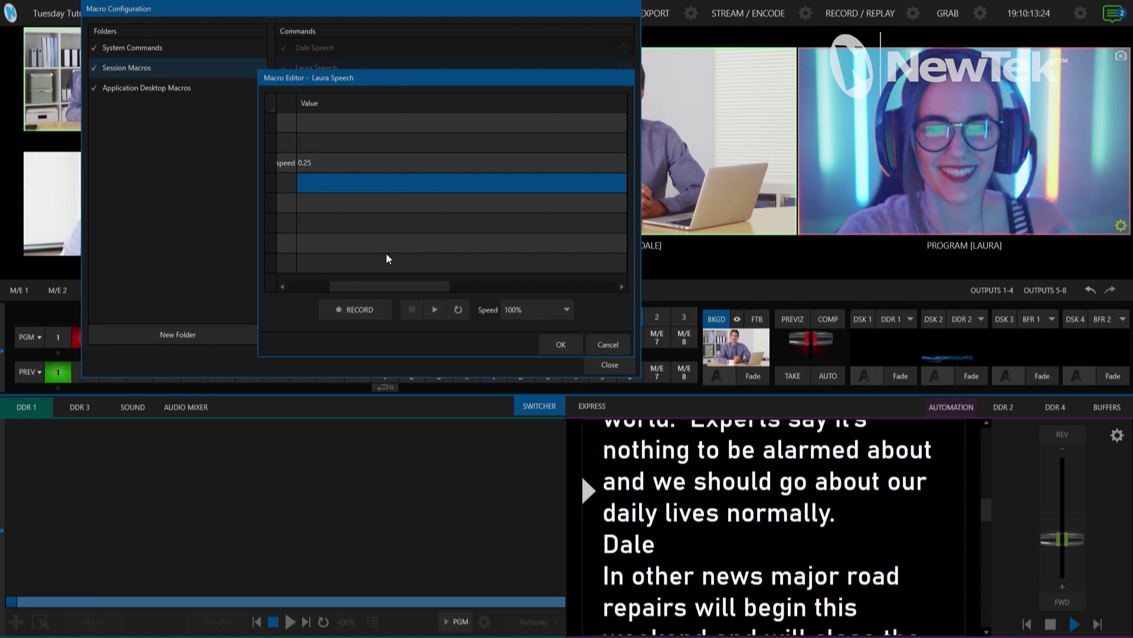
drag(392, 288, 317, 294)
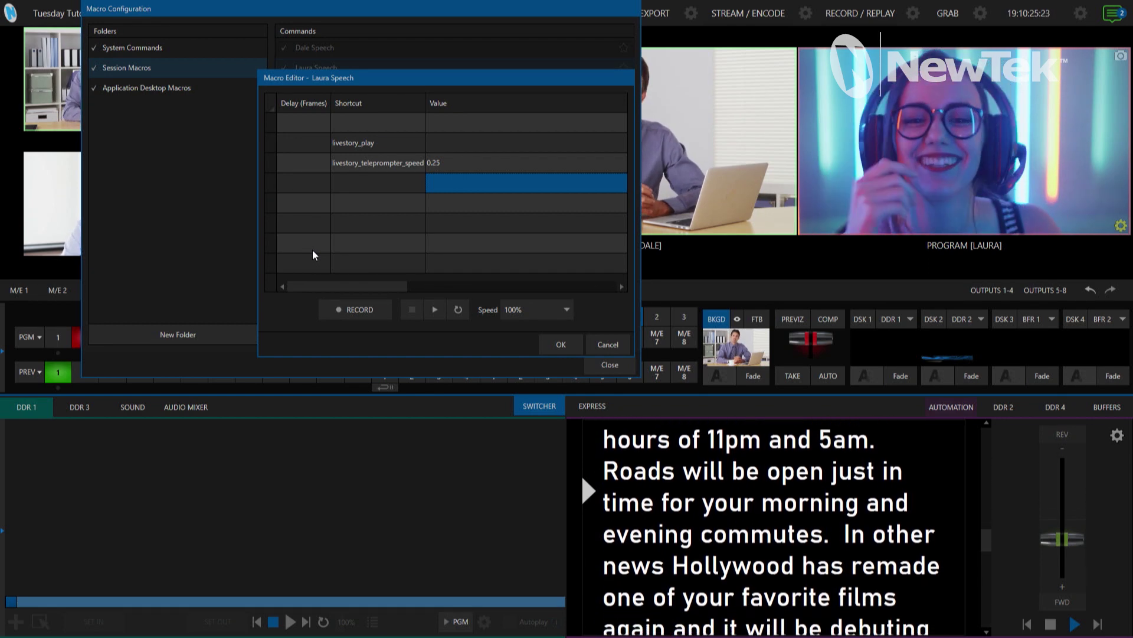
click(559, 349)
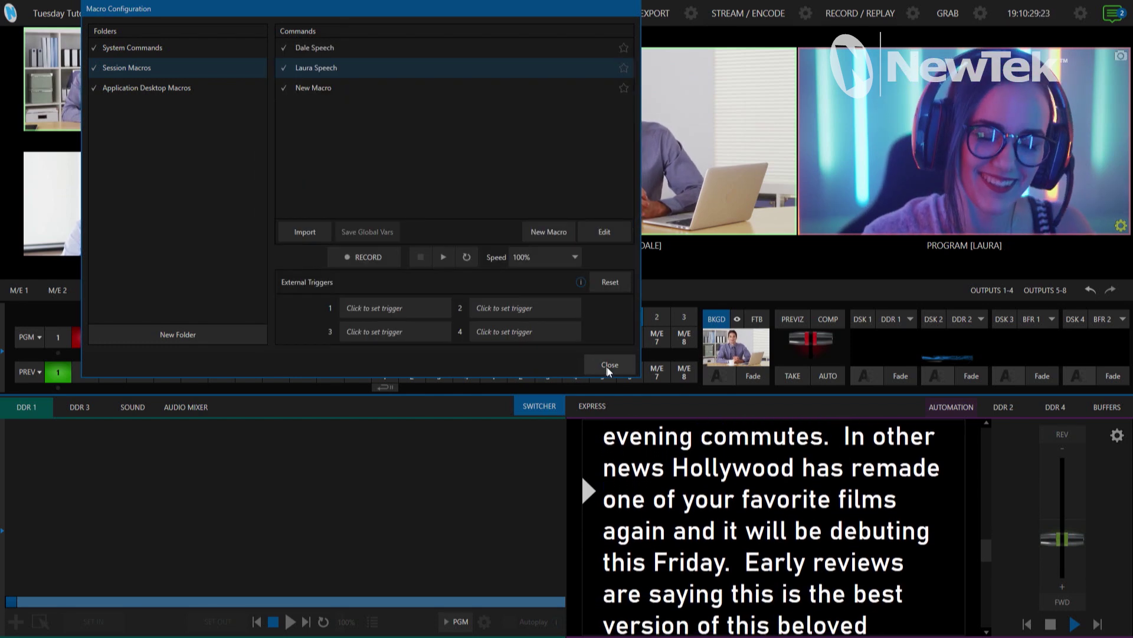
Step: Stop the teleprompter and run the Dale Speech macro from the start of the script
click(1050, 624)
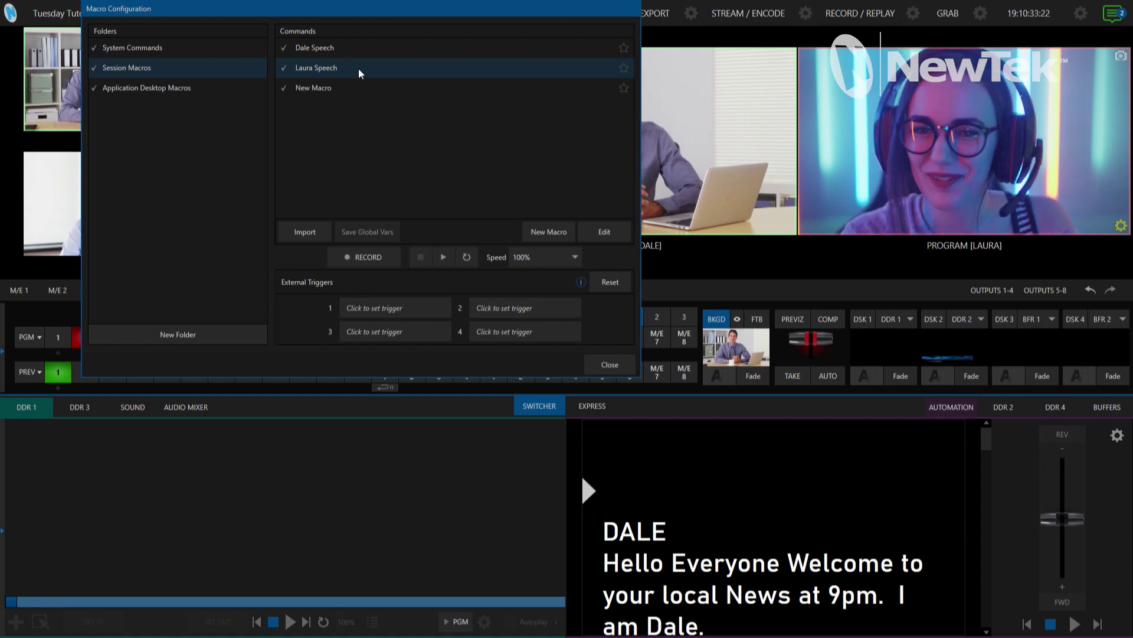
click(350, 47)
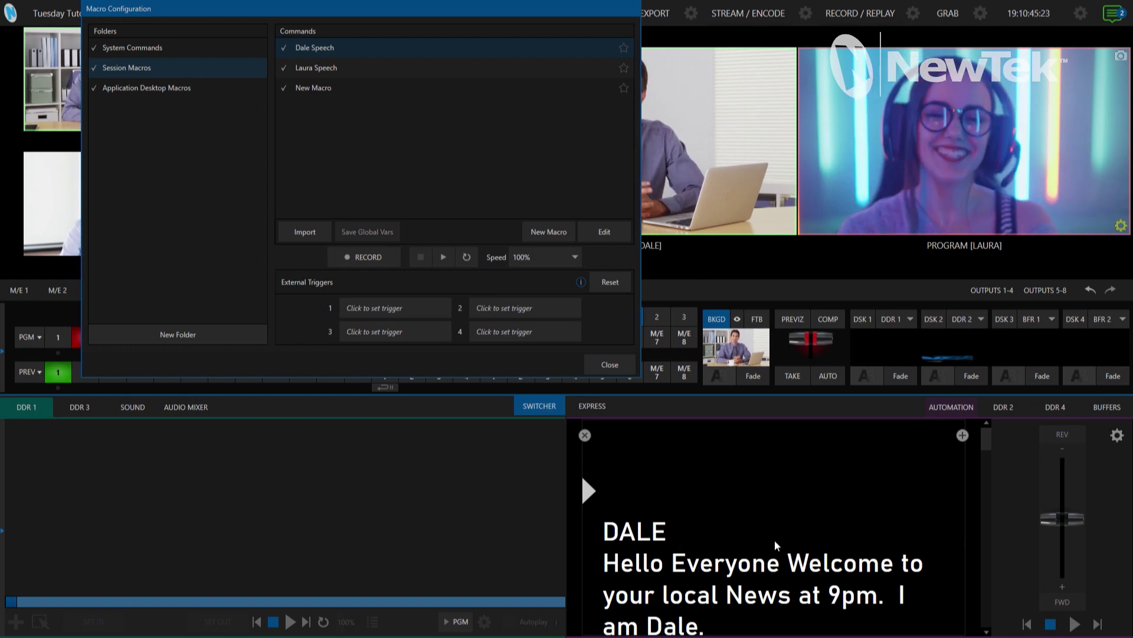
click(443, 258)
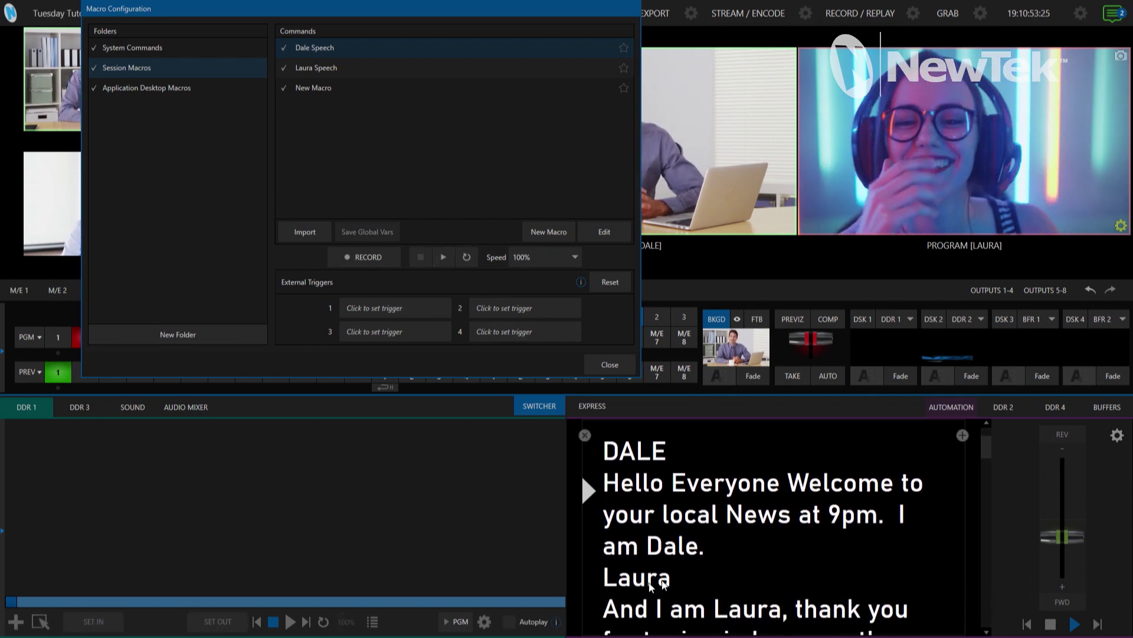
Step: Test switching between the Laura Speech and Dale Speech macros while the script scrolls, and return the stopped teleprompter to the script's start
click(330, 66)
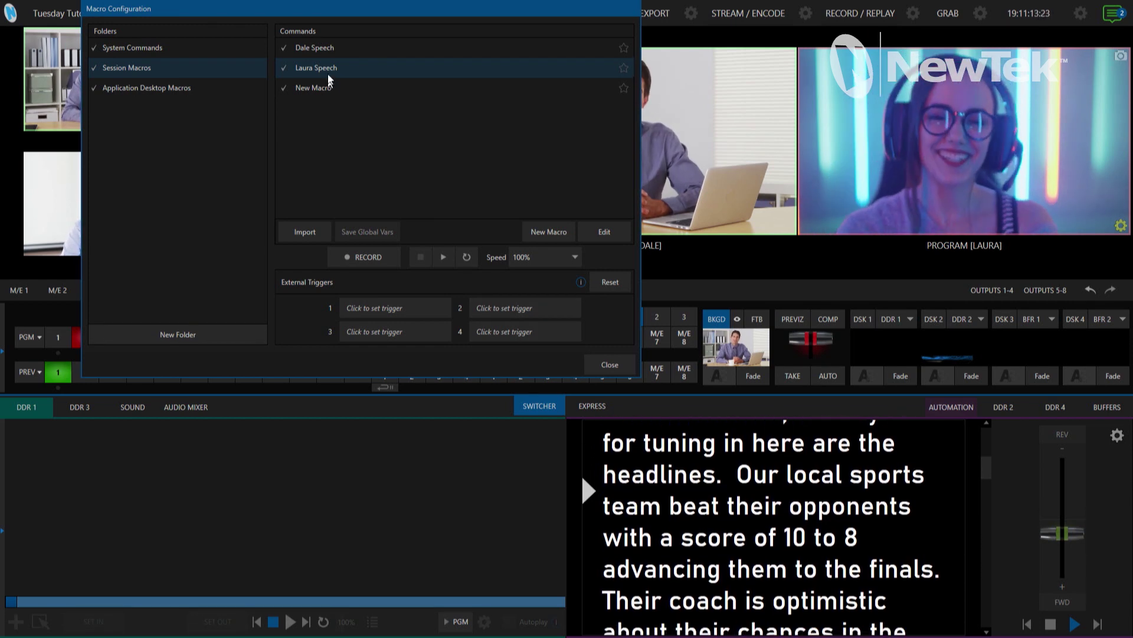
click(334, 49)
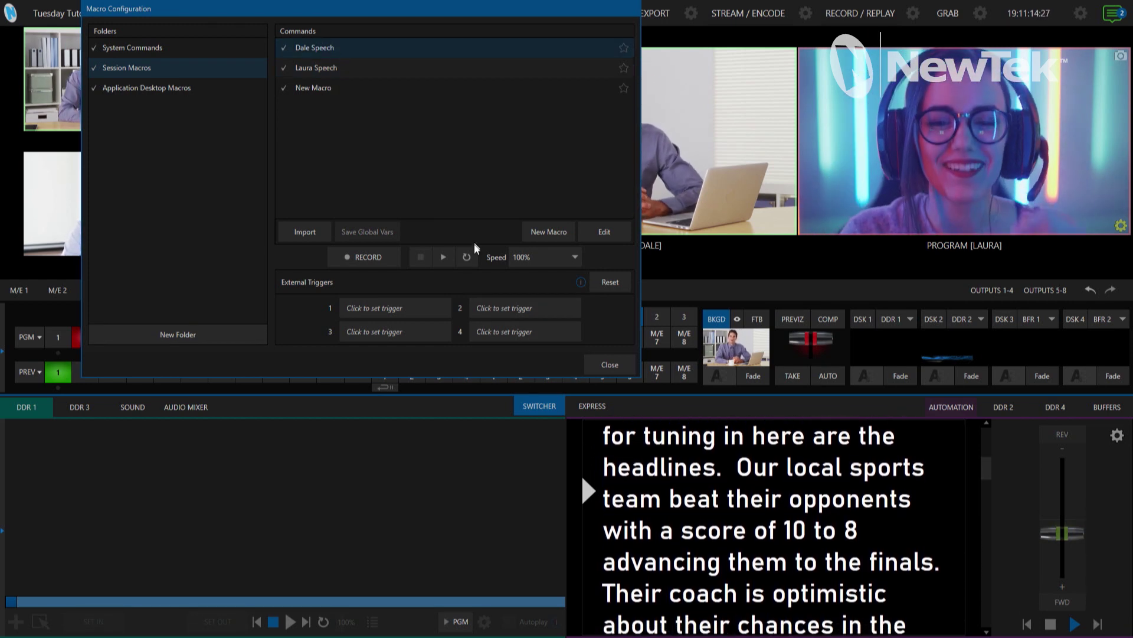
click(443, 260)
click(359, 67)
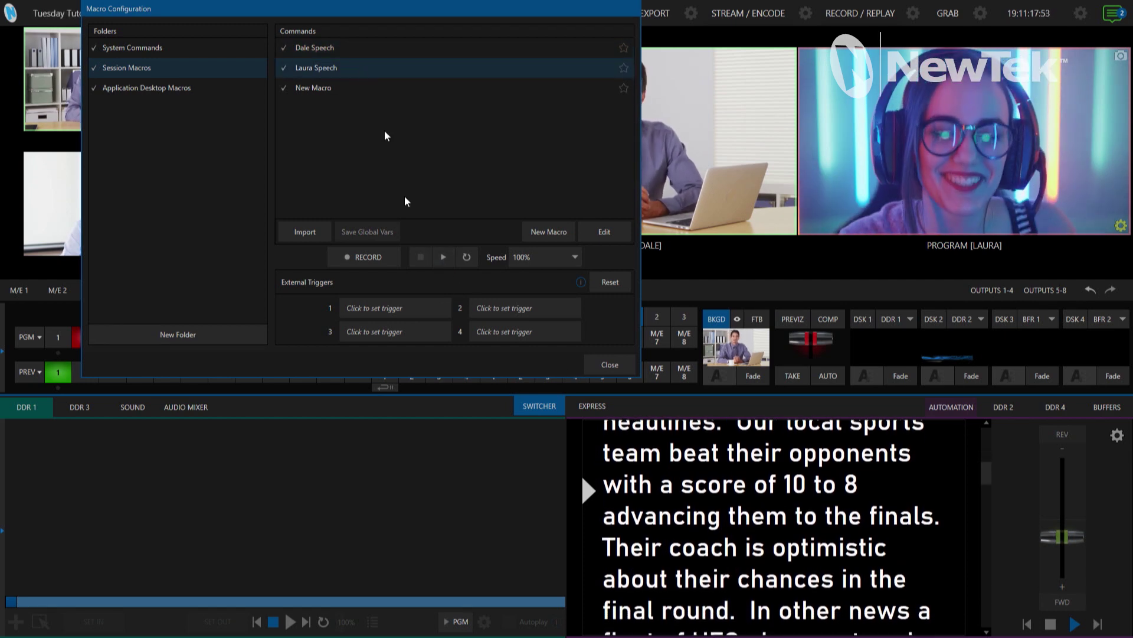
click(444, 258)
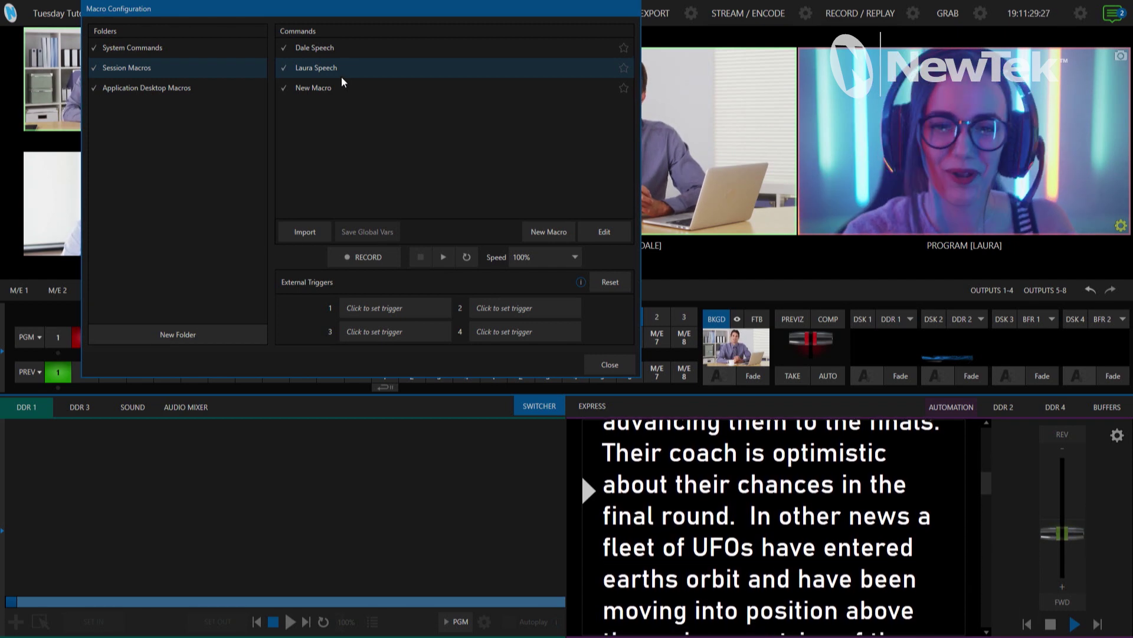
click(1056, 629)
click(1030, 626)
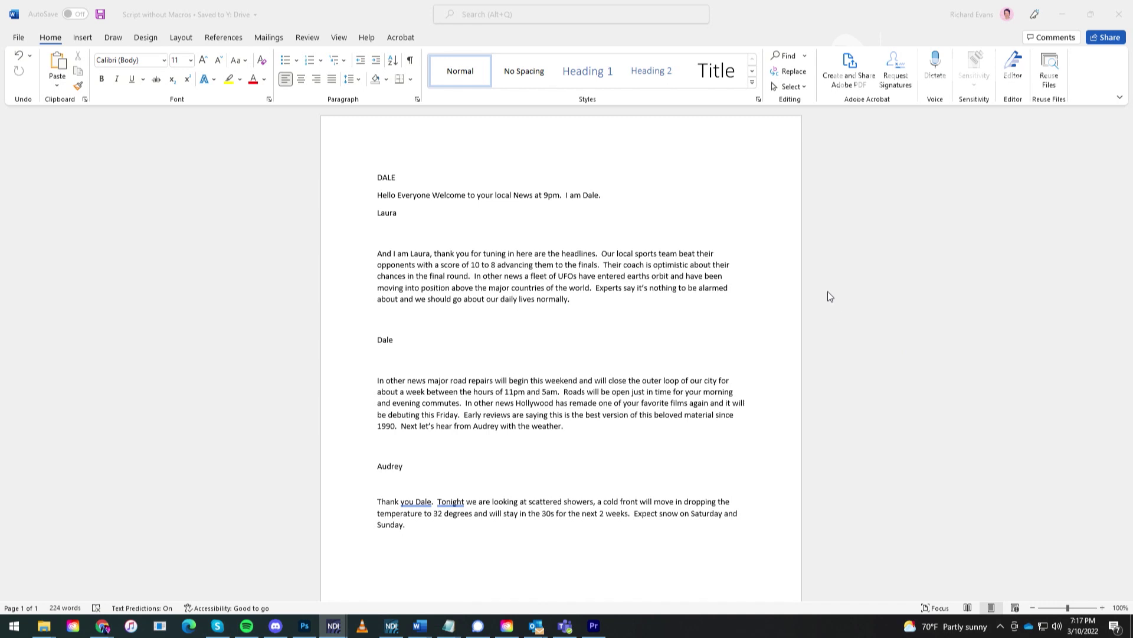
Step: Switch to the script in Word and attach the comment "RUN Dale Speech" to the opening DALE line
double_click(392, 181)
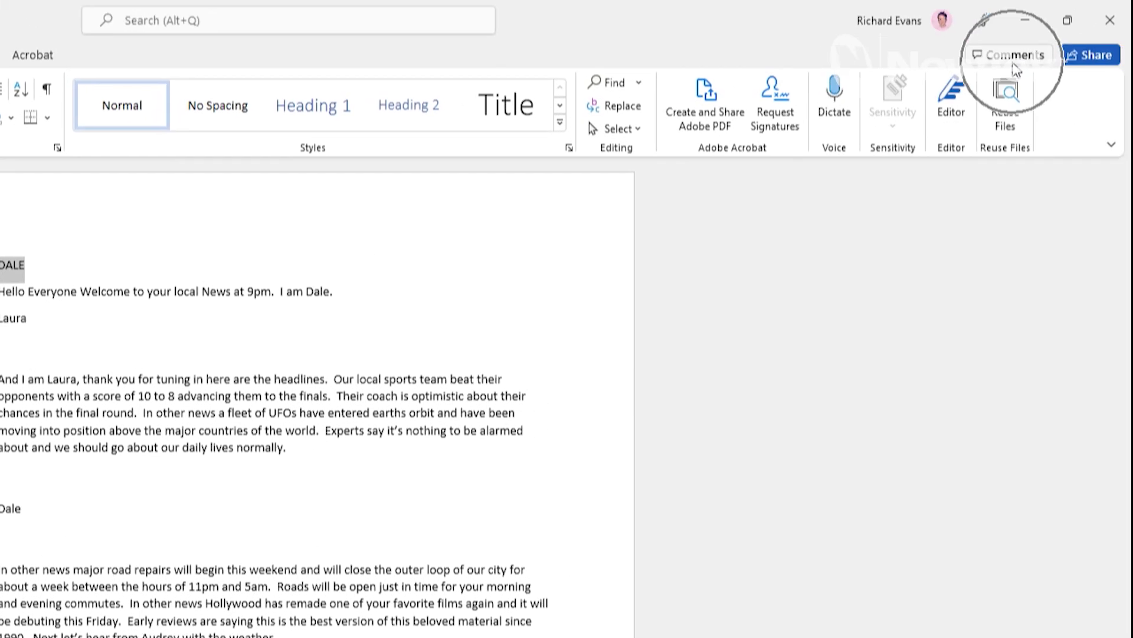
click(1013, 62)
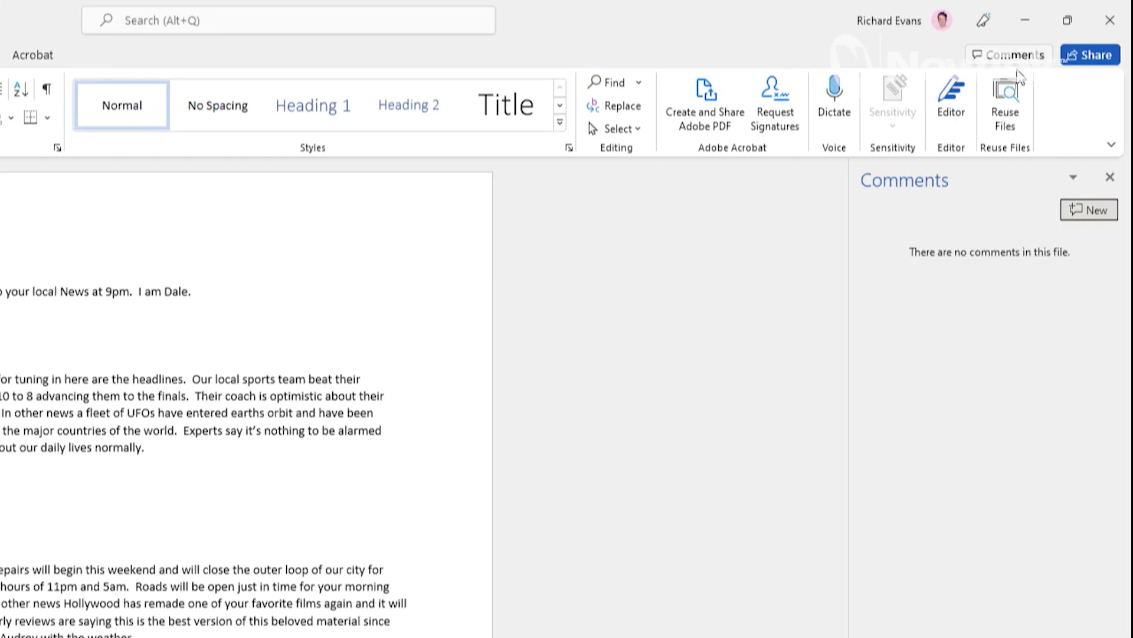
click(1088, 212)
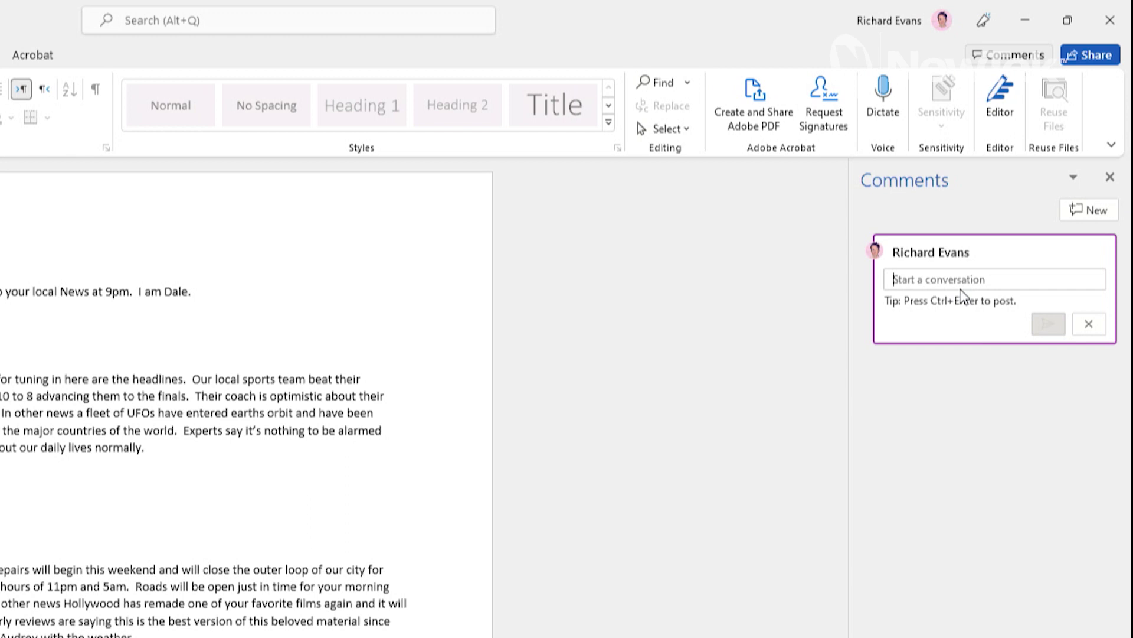
text(R)
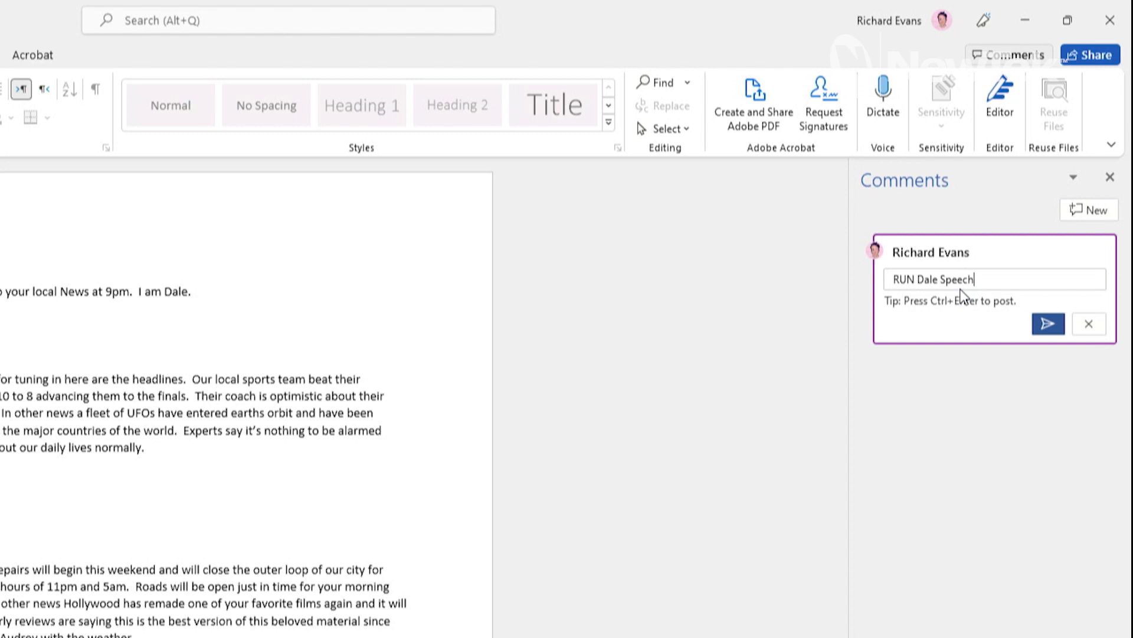
text(UN Dale Speech)
key(Return)
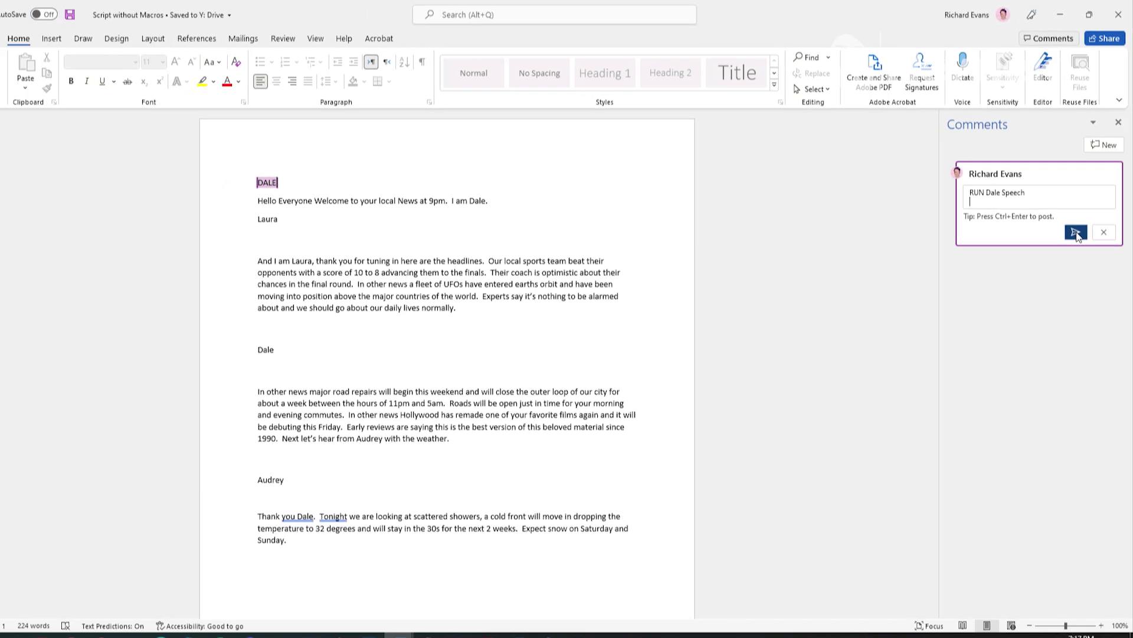
click(1049, 336)
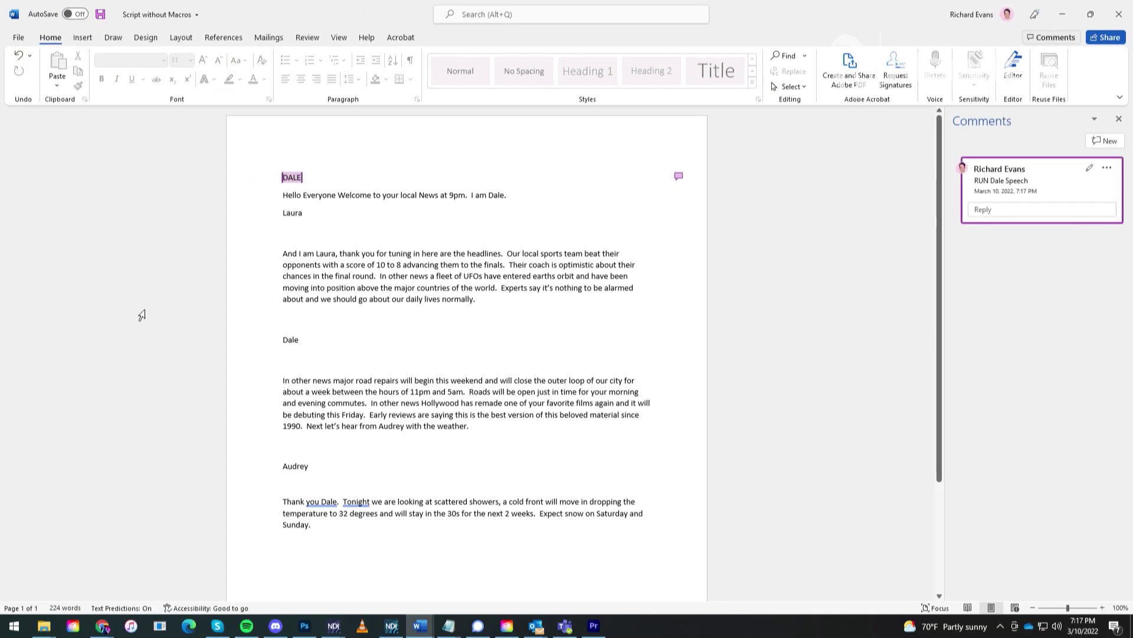
Step: Attach the comment "RUN Laura Speech" to the Laura line in the script
double_click(291, 214)
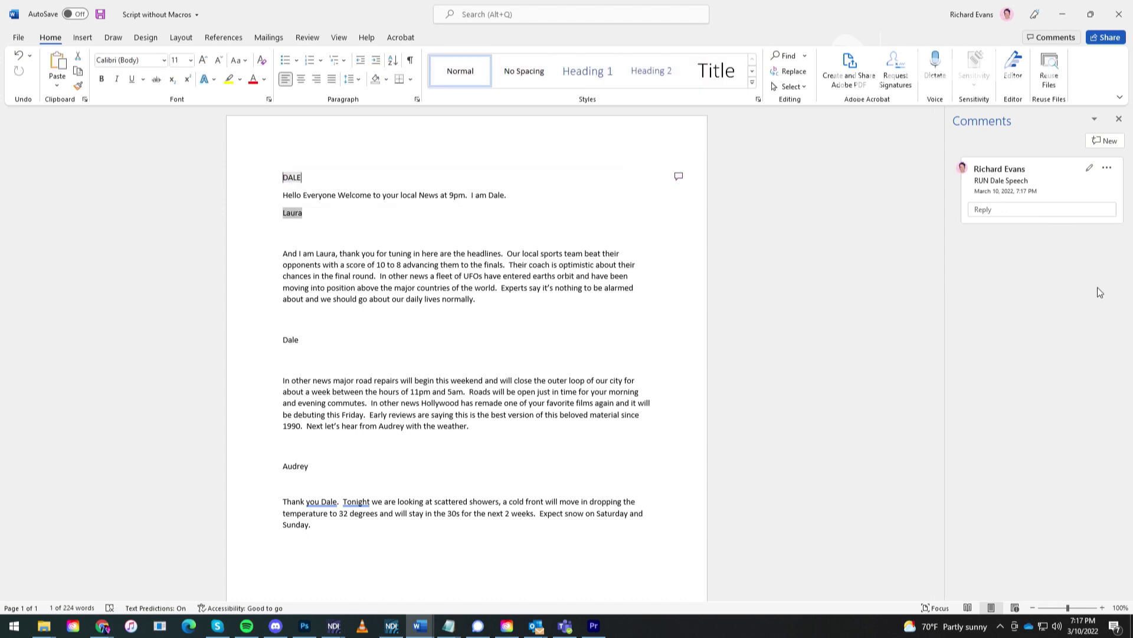
click(1107, 142)
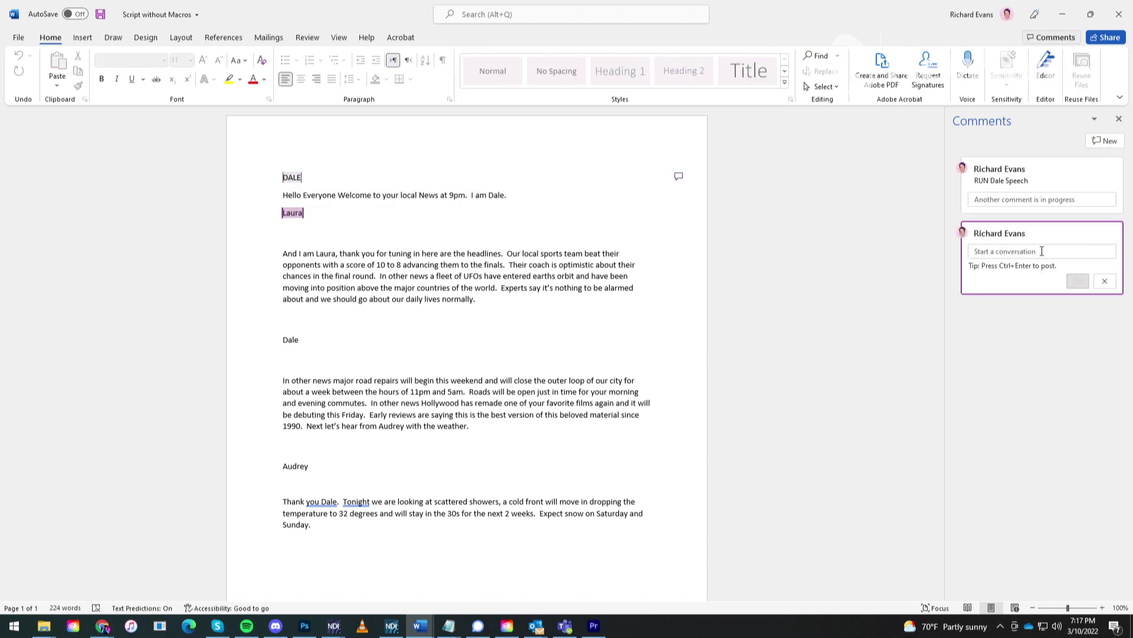
text(RUN Laura Speech)
click(1077, 281)
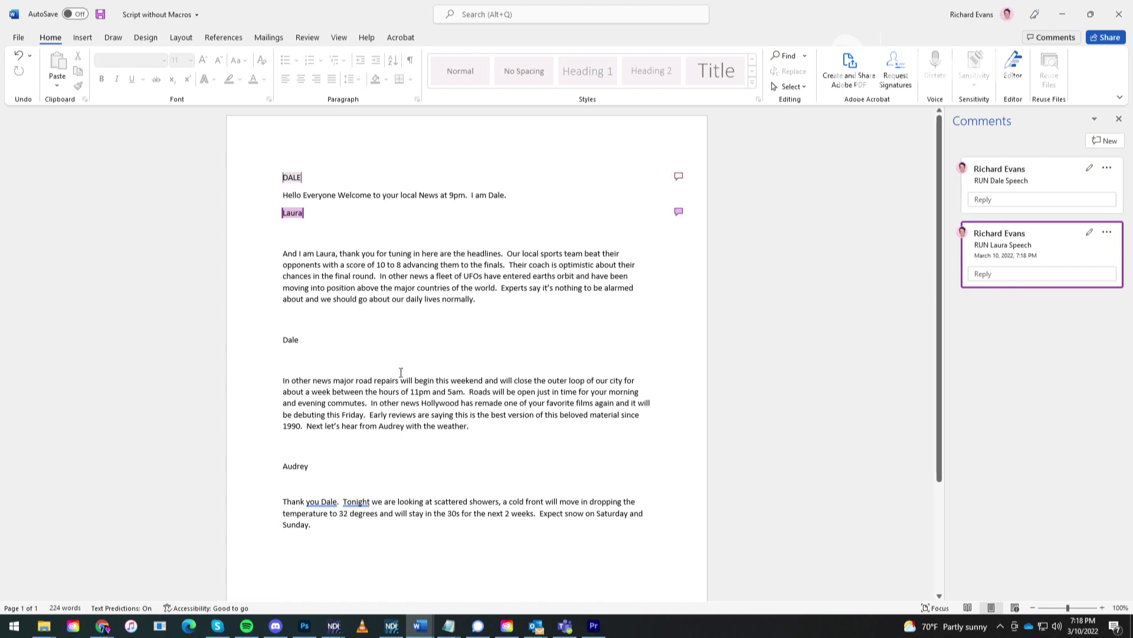
Step: Attach the comment "RUN Dale Speech" to the second Dale line and save the script document
double_click(290, 340)
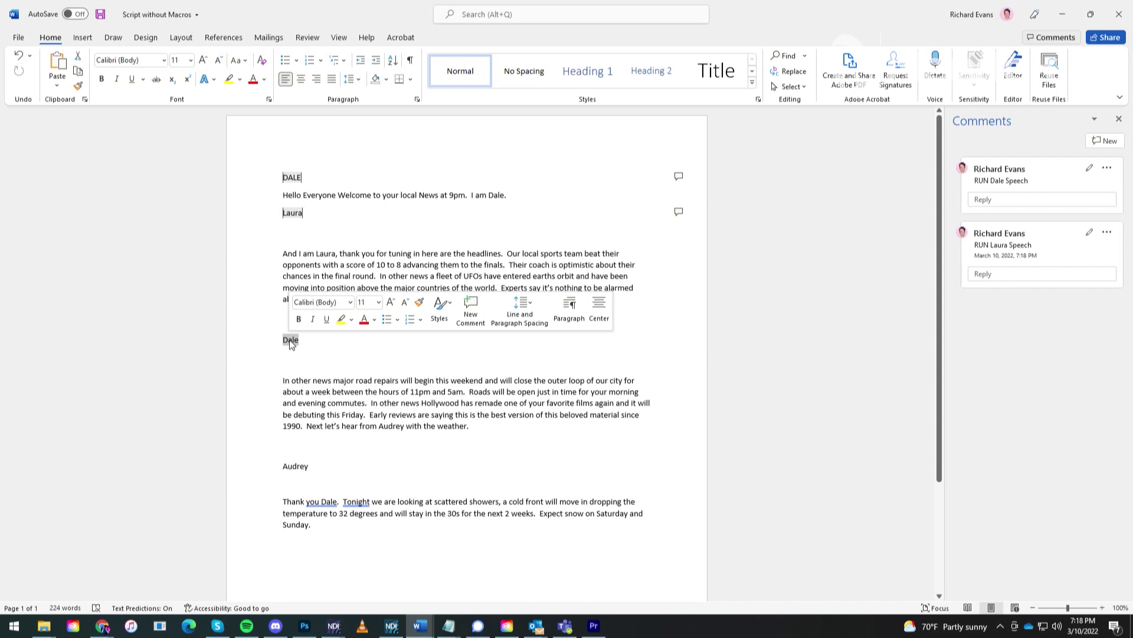
click(1096, 141)
text(RUN Dale Speech)
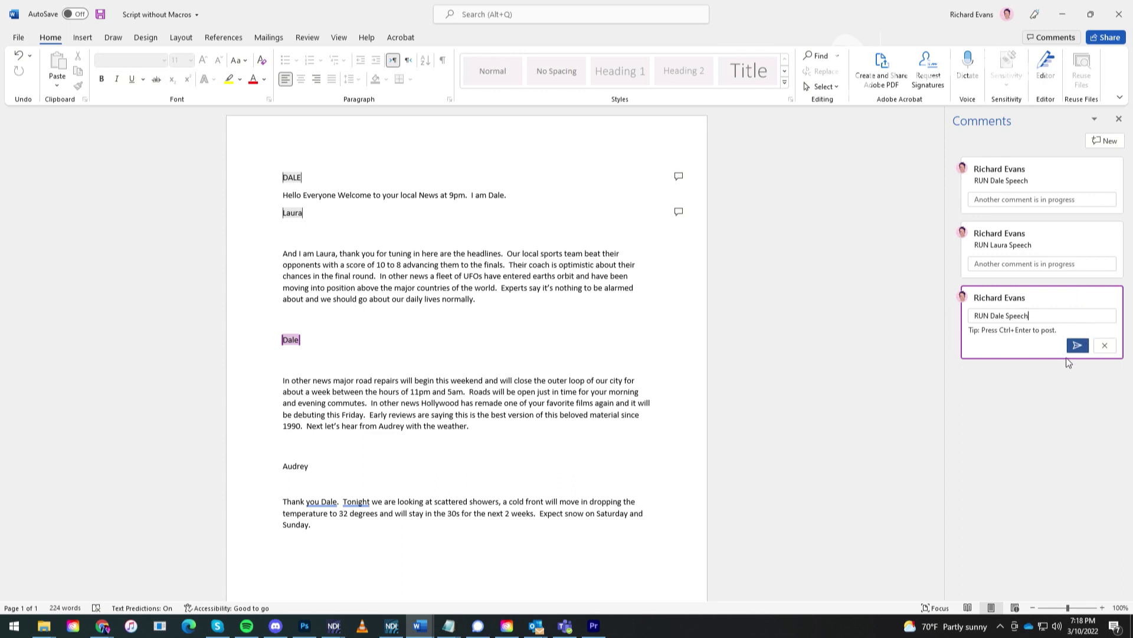
click(1076, 346)
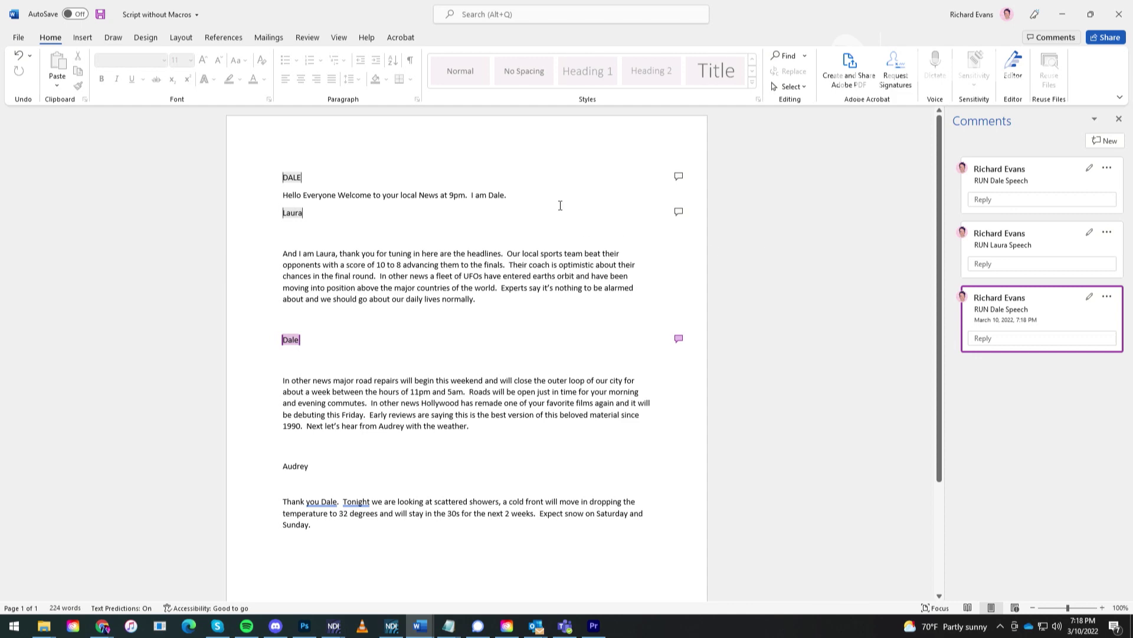
click(19, 38)
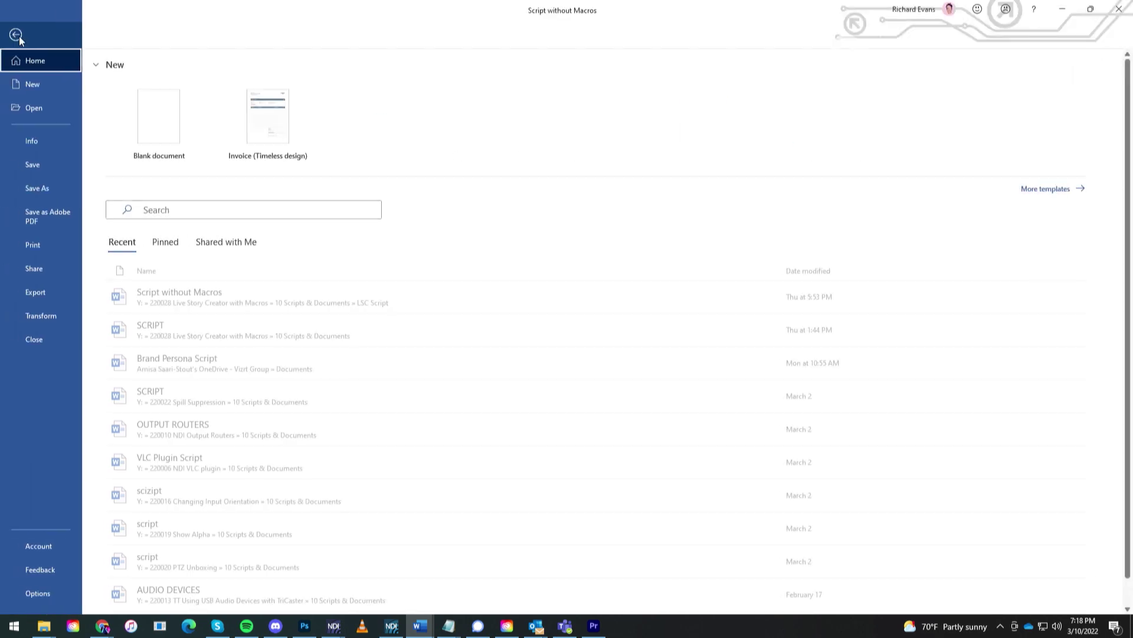
click(20, 37)
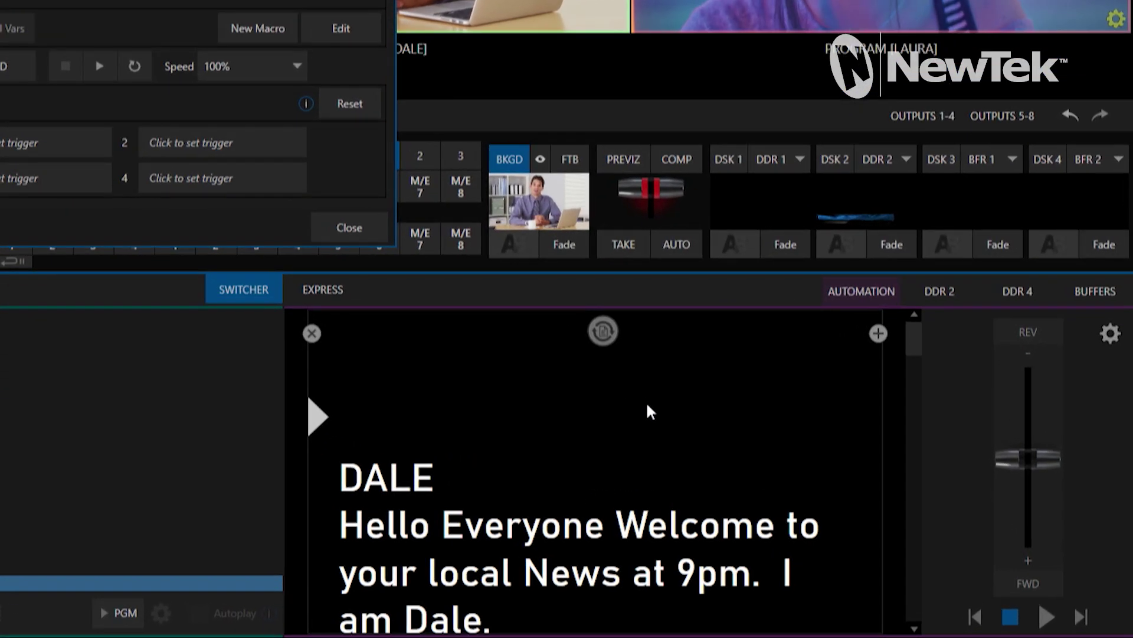
Step: Switch to the TriCaster, reload the updated script in the teleprompter, and check its automation triggers for comments and headings
click(603, 332)
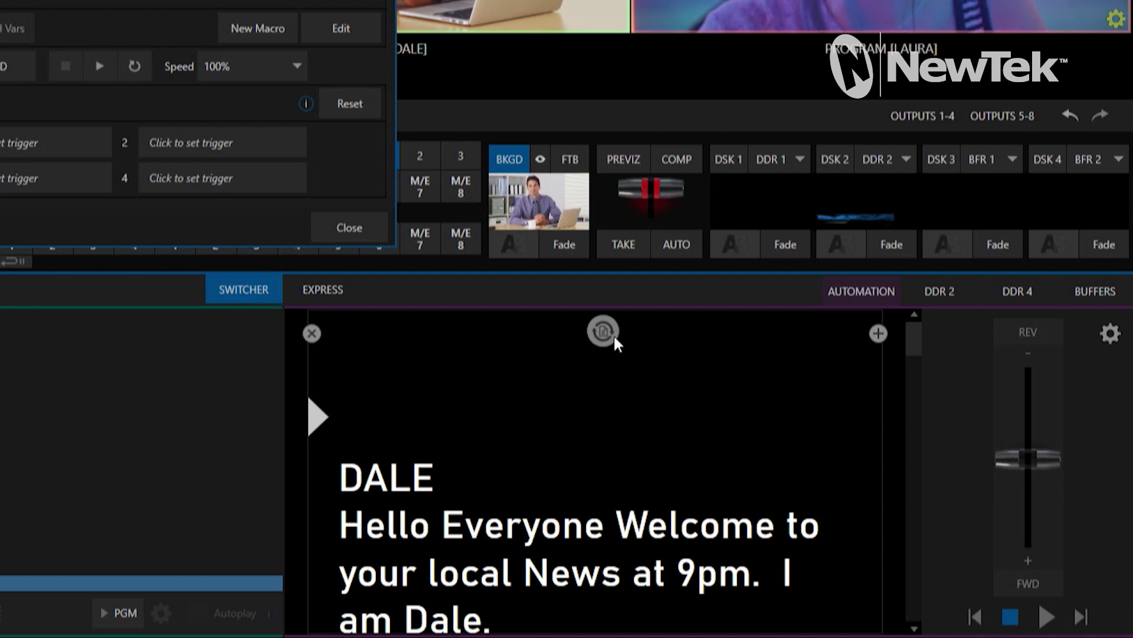
click(611, 334)
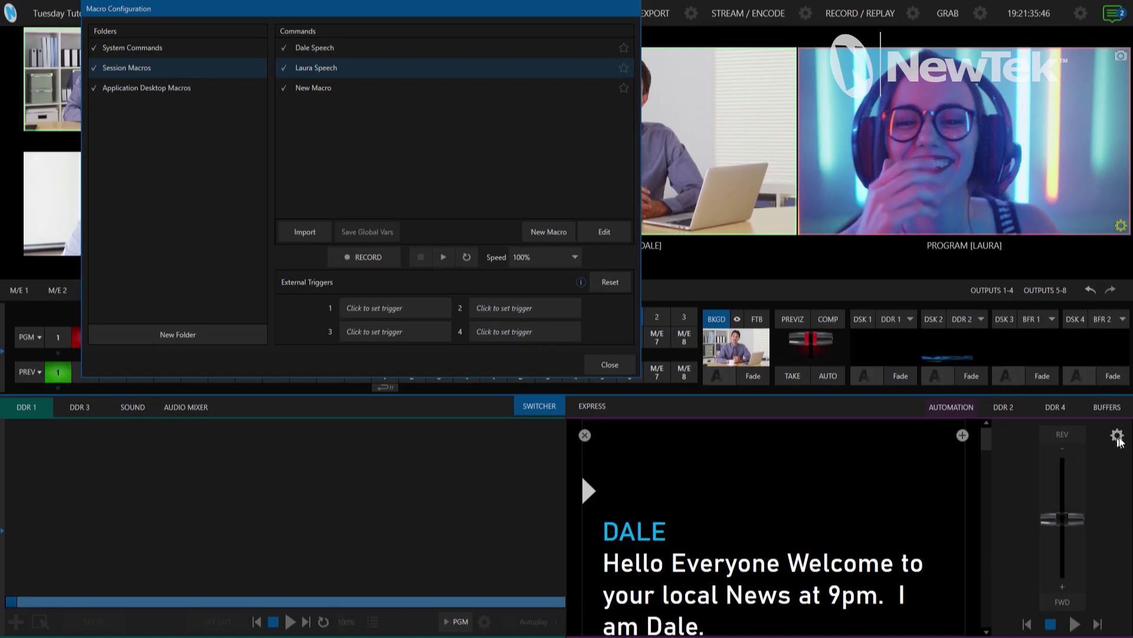
click(1117, 436)
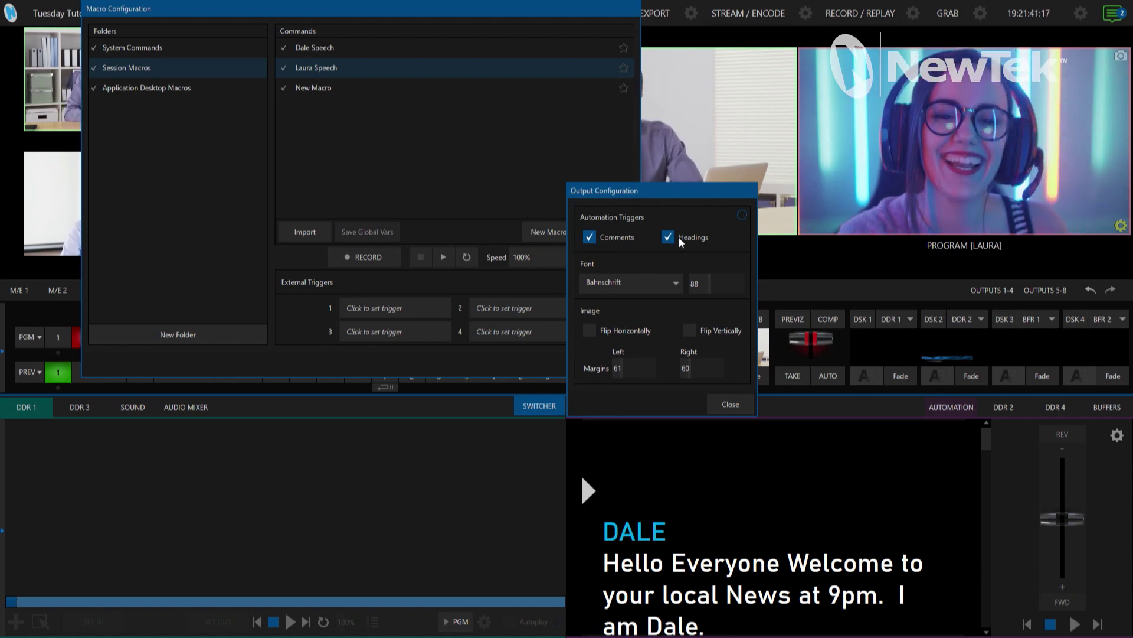
click(736, 408)
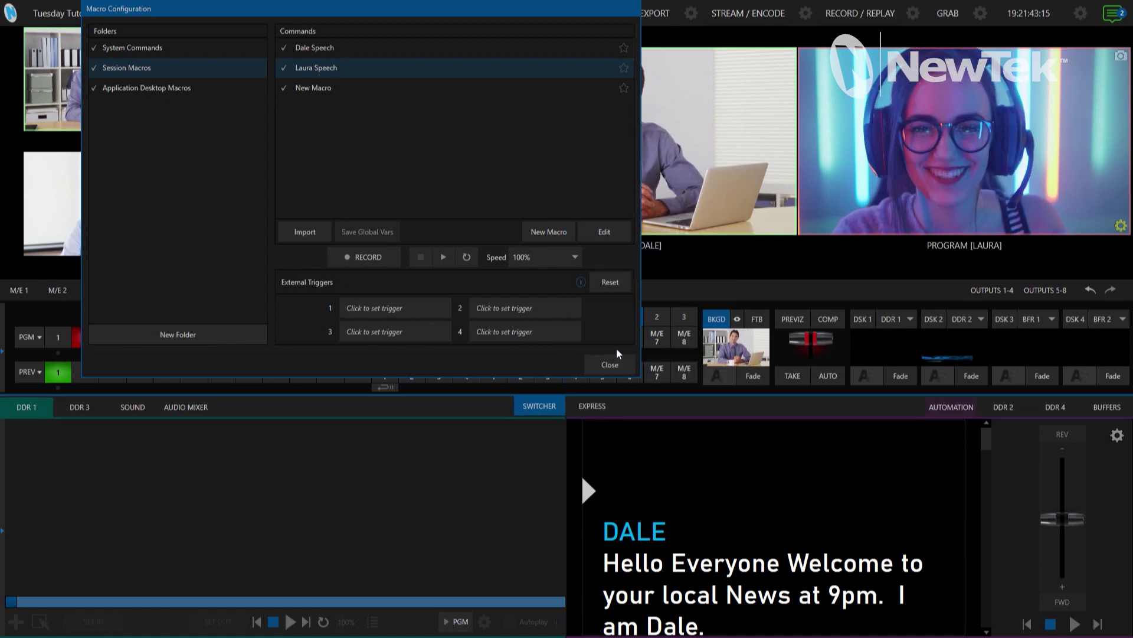
Step: Close the macro configuration and start playing the commented script in the teleprompter
click(618, 364)
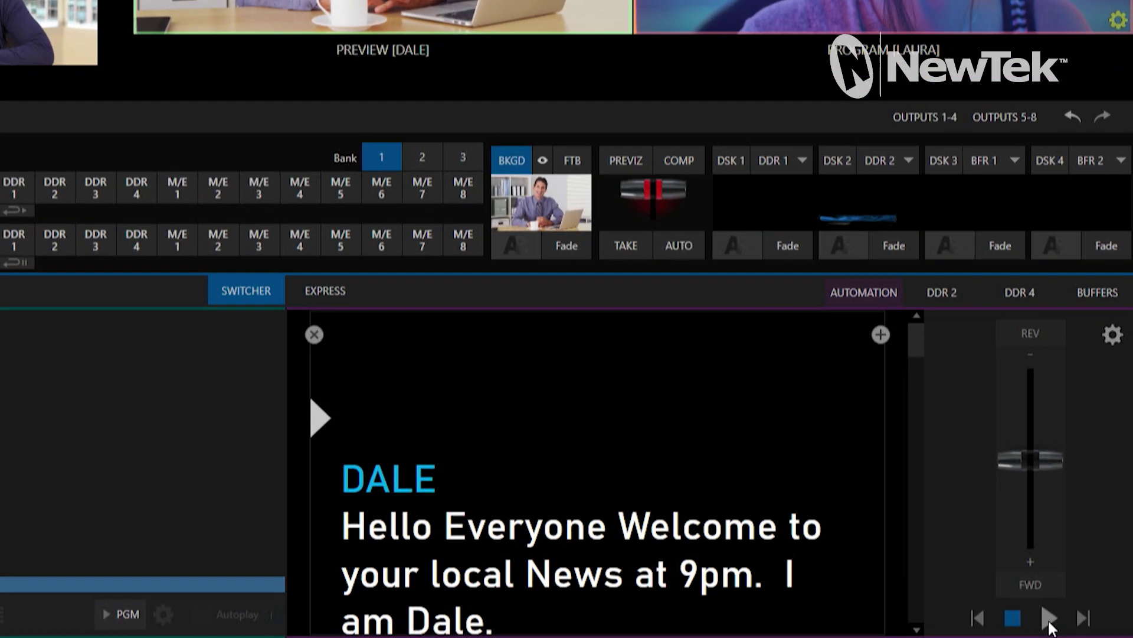
click(1050, 618)
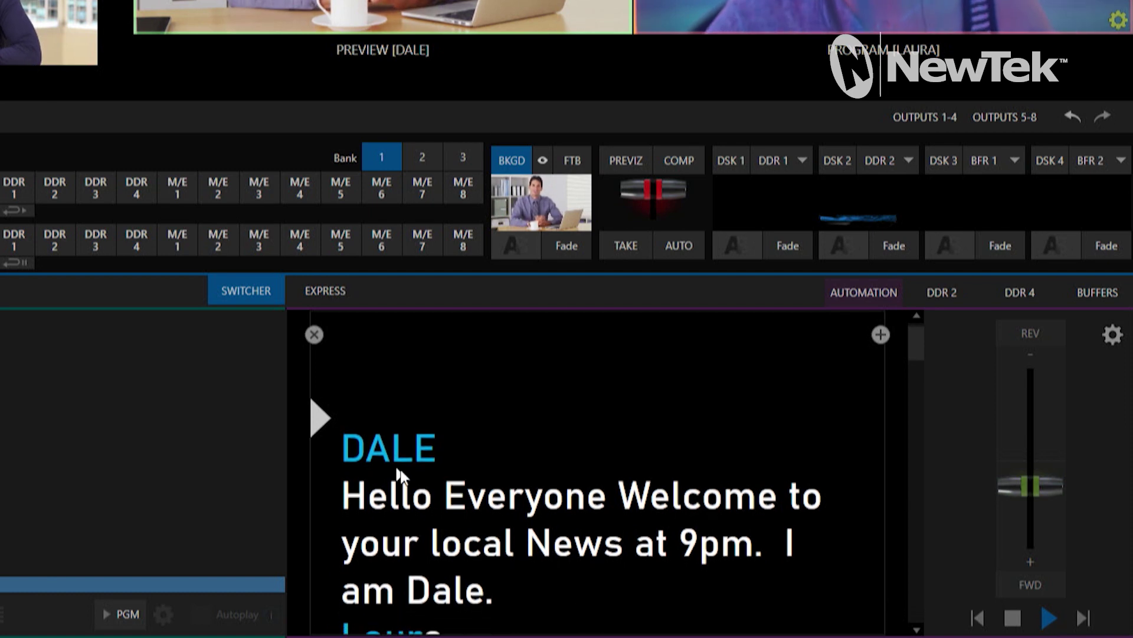